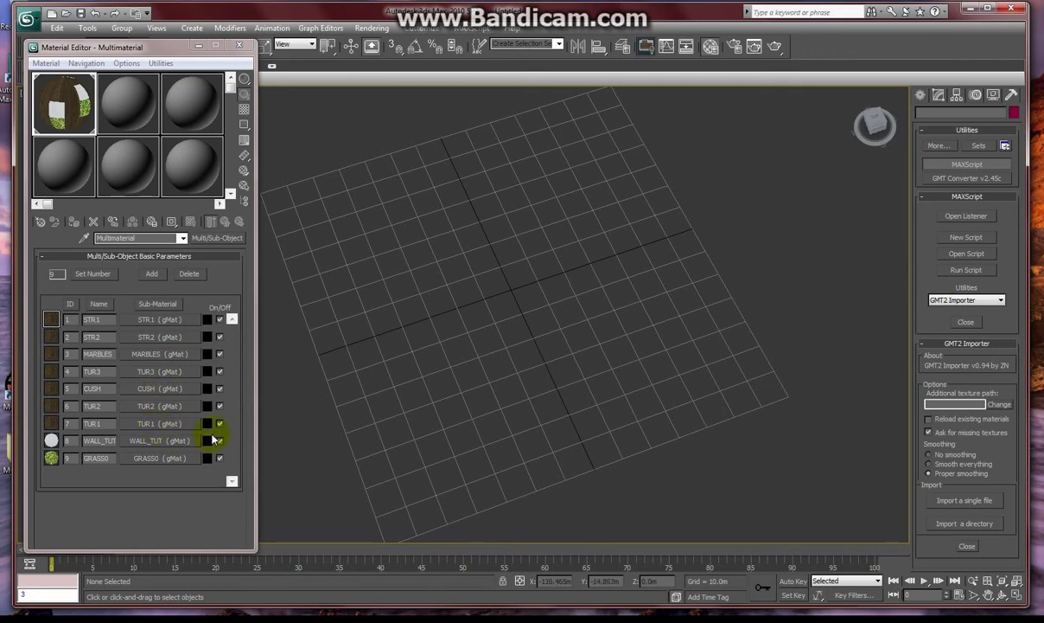
# Assign the zz_DARK RED.DDS bitmap to the color texture of the STR1 sub-material and return to the multi-material list
pyautogui.click(165, 320)
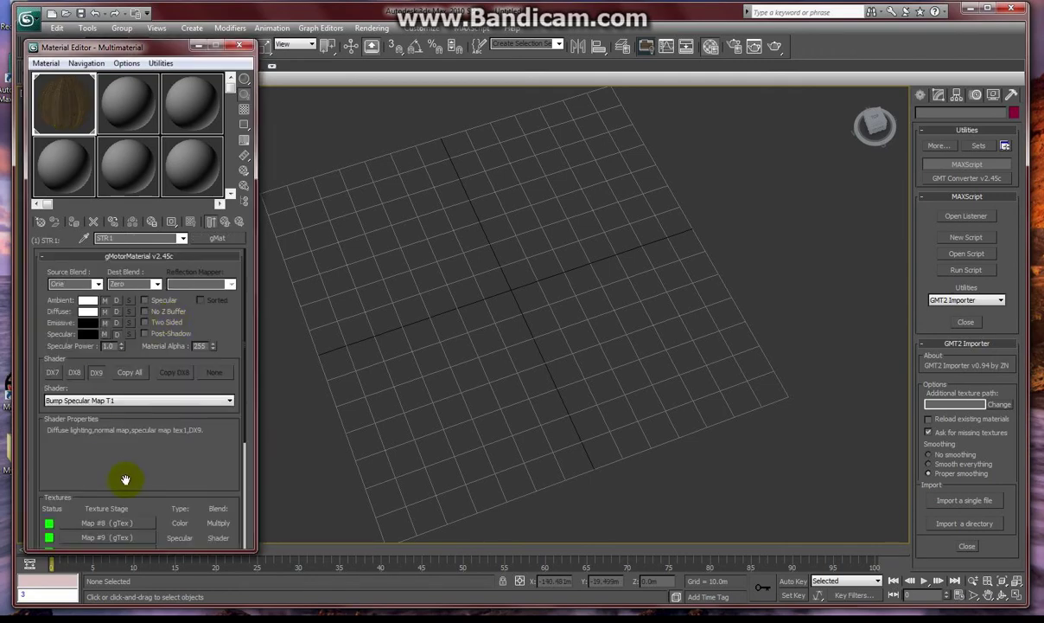
pyautogui.moveTo(124, 479); pyautogui.dragTo(134, 412)
pyautogui.click(108, 455)
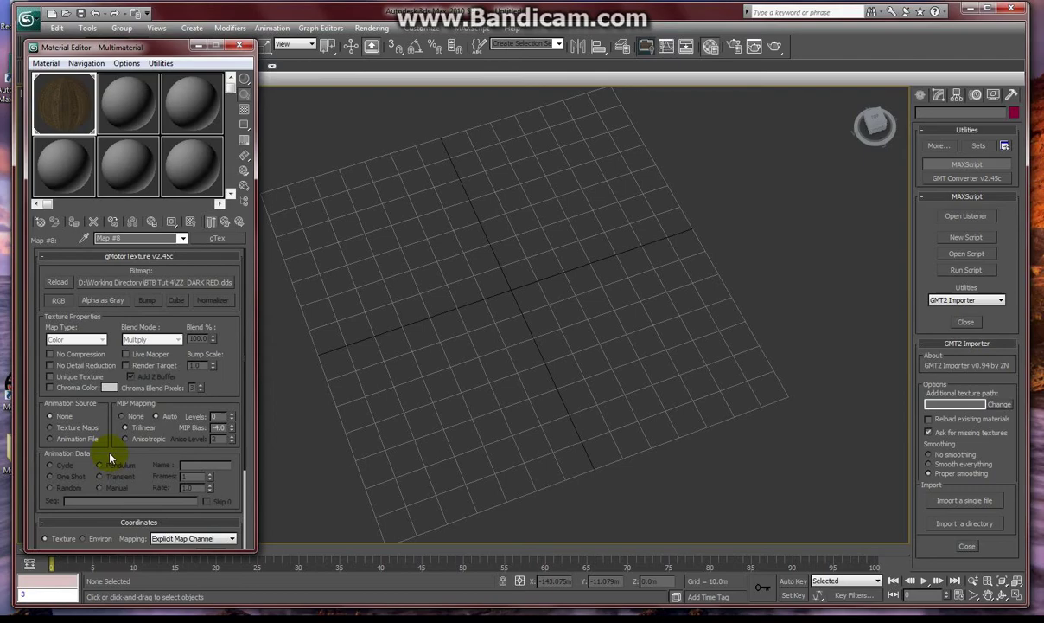
pyautogui.click(134, 282)
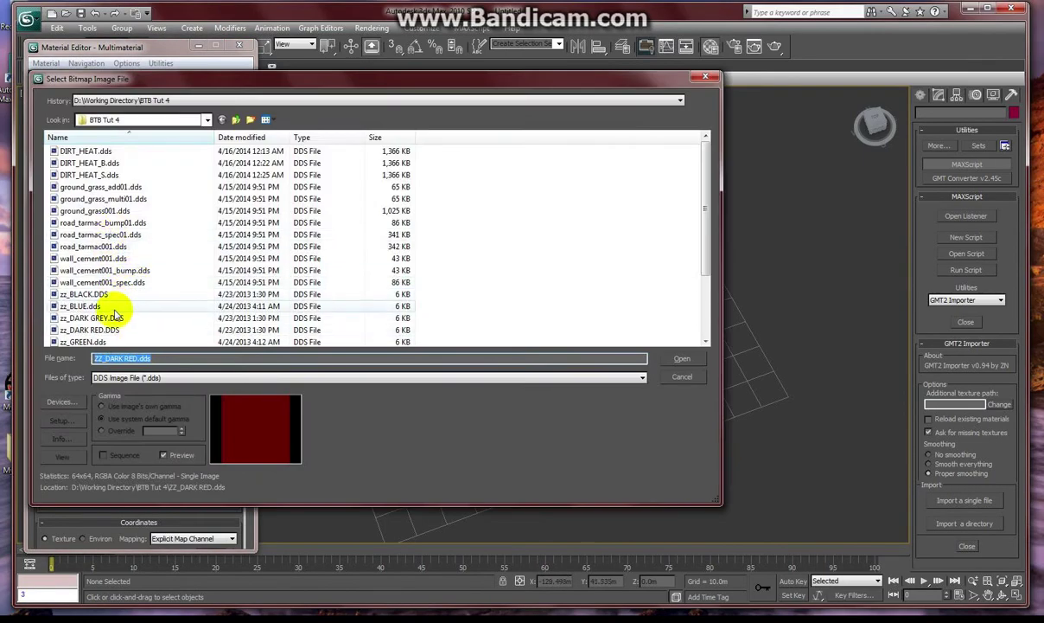
pyautogui.click(91, 330)
pyautogui.click(682, 358)
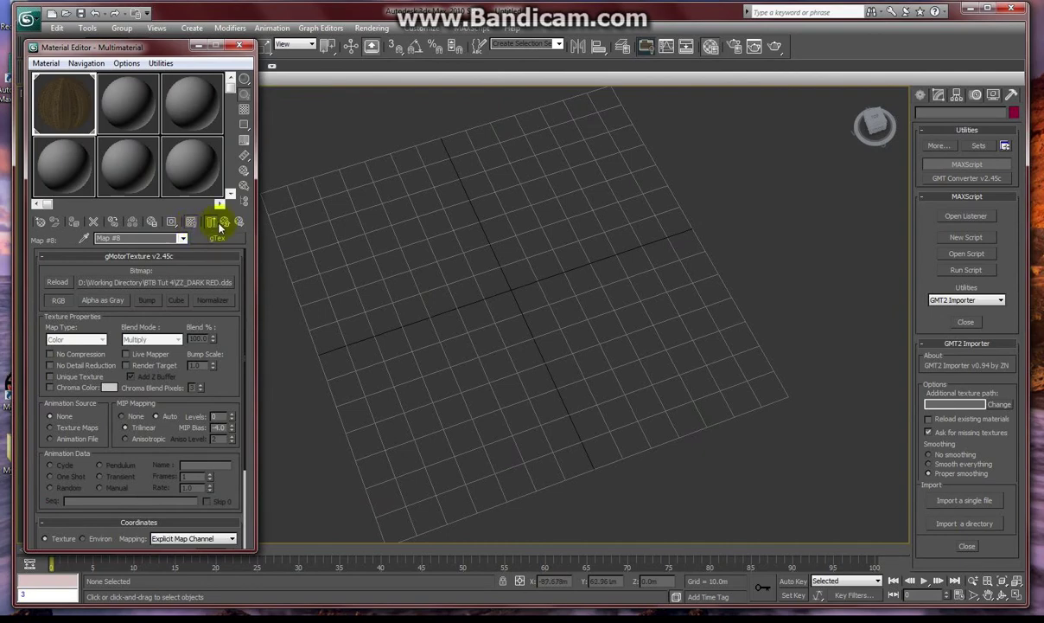
pyautogui.click(223, 224)
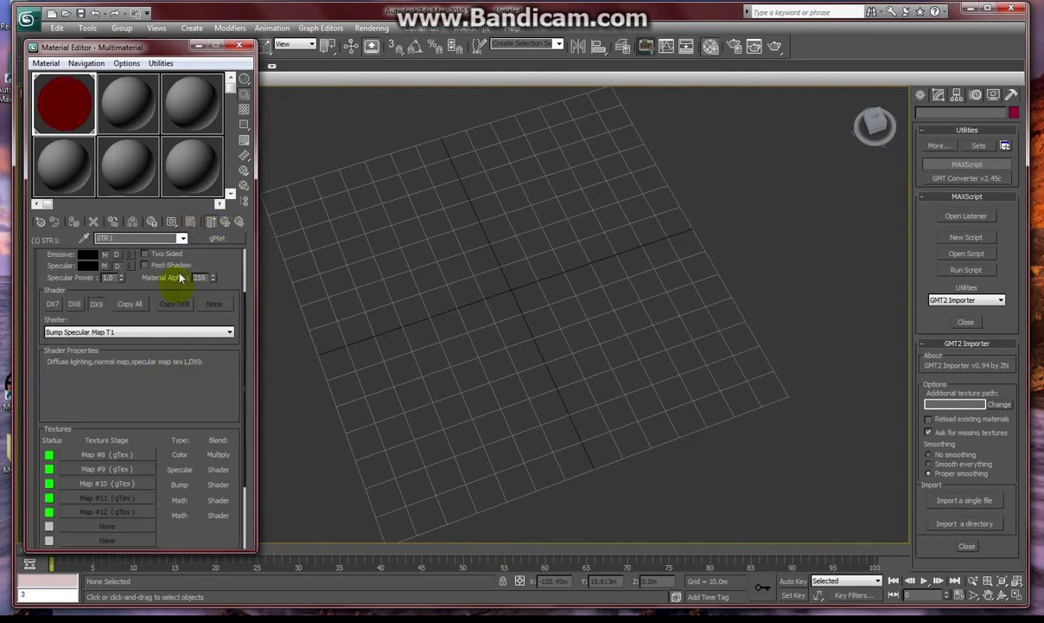
pyautogui.click(223, 225)
# Load ZZ_BLUE.dds as the color texture of the STR2 sub-material and return to the multi-material list
pyautogui.click(149, 337)
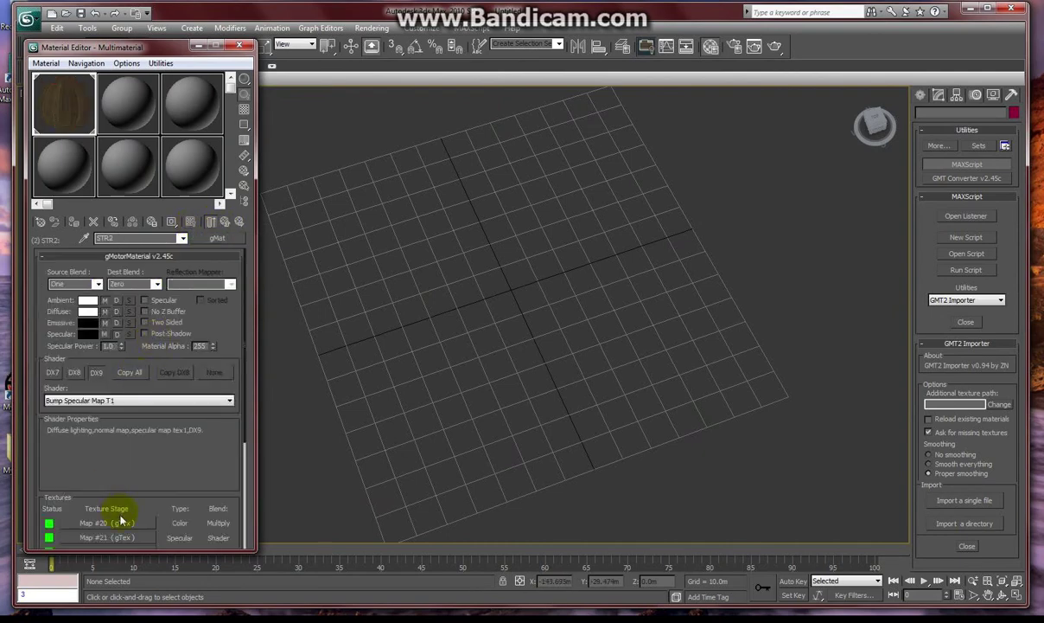
pyautogui.click(122, 521)
pyautogui.click(151, 294)
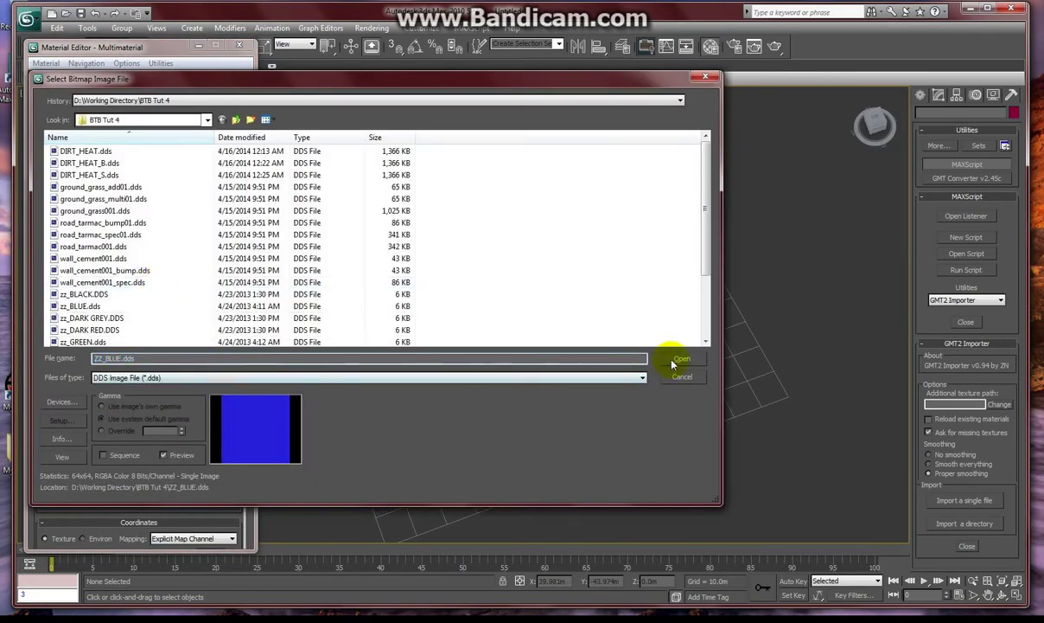
pyautogui.click(672, 361)
pyautogui.click(208, 222)
pyautogui.click(210, 222)
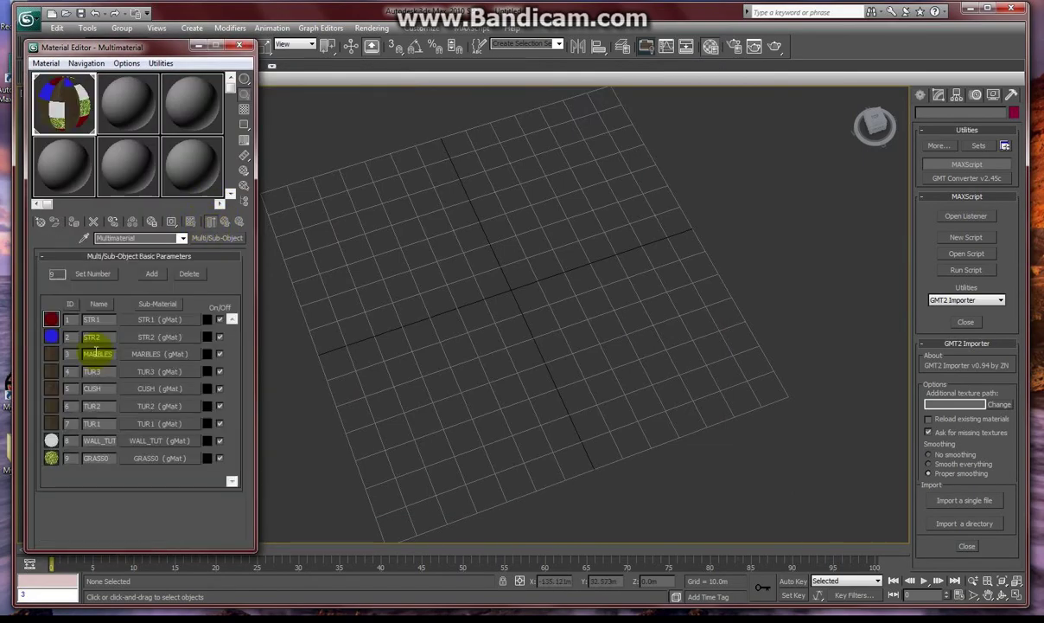
# Load ZZ_WHITE.dds as the color texture of the MARBLES sub-material and return to the multi-material list
pyautogui.click(159, 355)
pyautogui.click(126, 517)
pyautogui.click(148, 278)
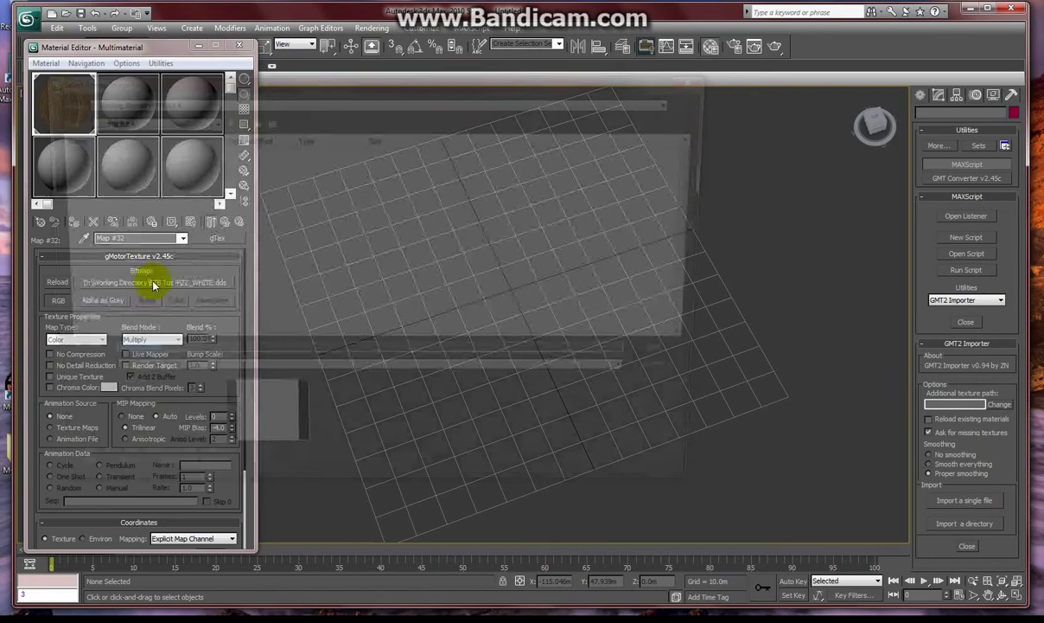
pyautogui.click(679, 359)
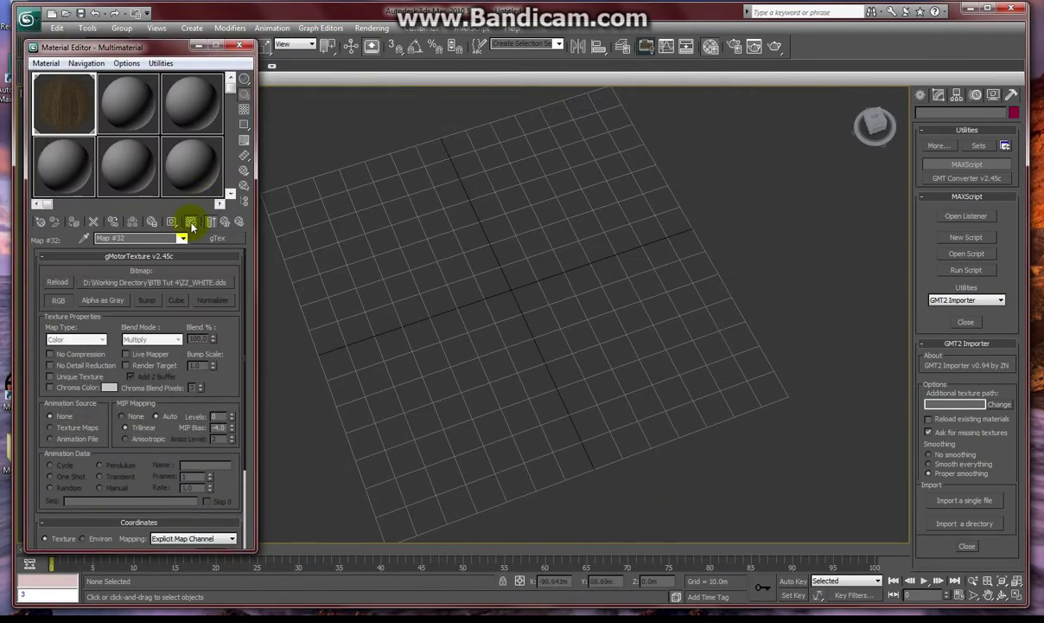
pyautogui.click(214, 224)
pyautogui.click(213, 223)
# Load ZZ_YELLOW.dds as the color texture of the TUR3 sub-material and return to the multi-material list
pyautogui.click(143, 375)
pyautogui.scroll(-3, 139, 391)
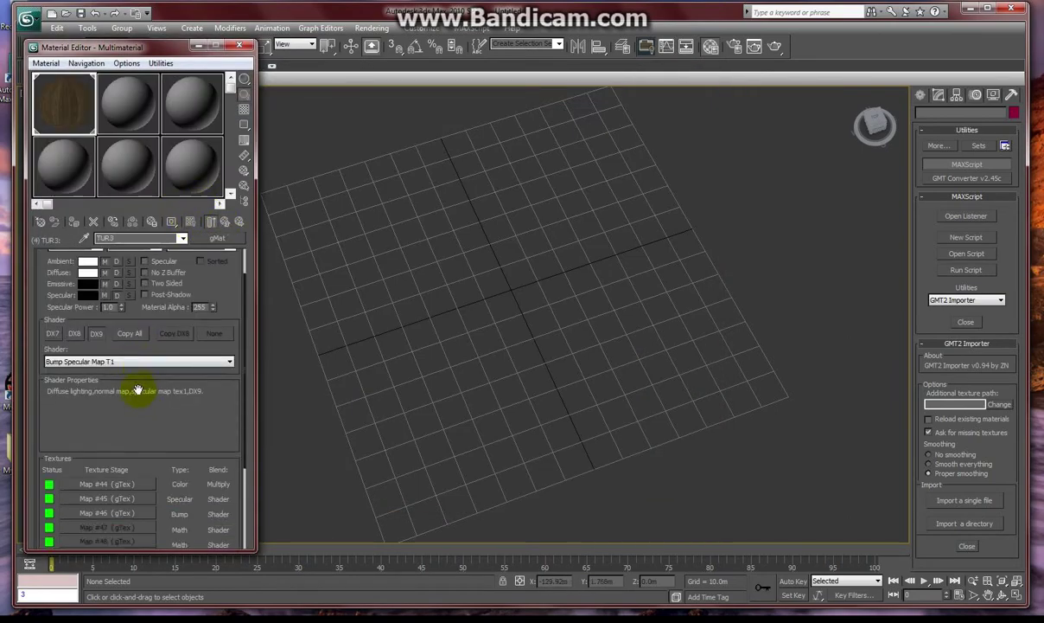
pyautogui.click(137, 392)
pyautogui.click(141, 282)
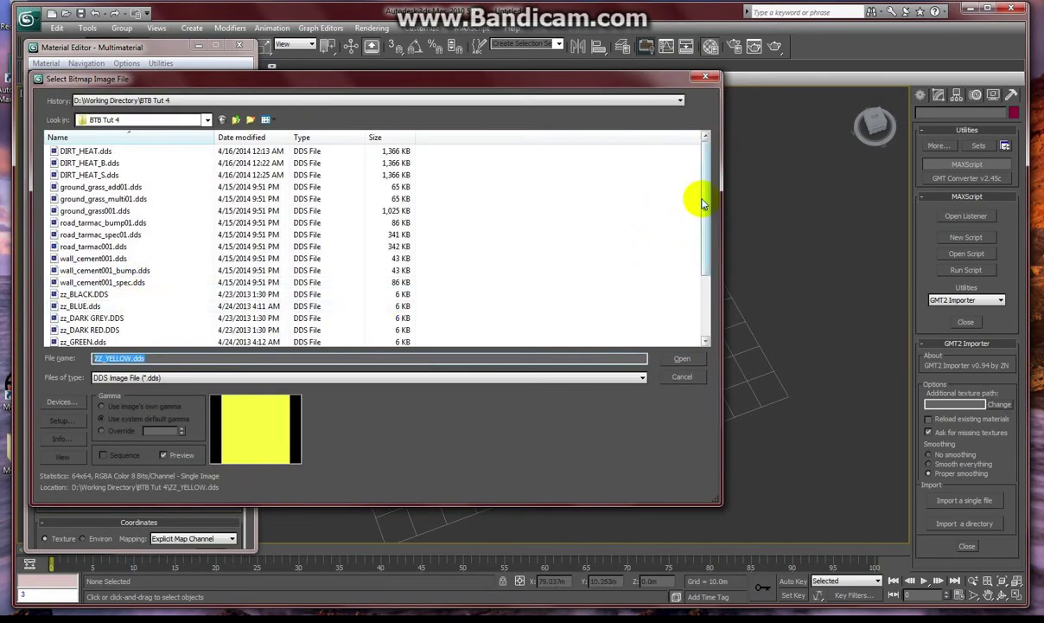
pyautogui.scroll(-3, 657, 259)
pyautogui.click(91, 332)
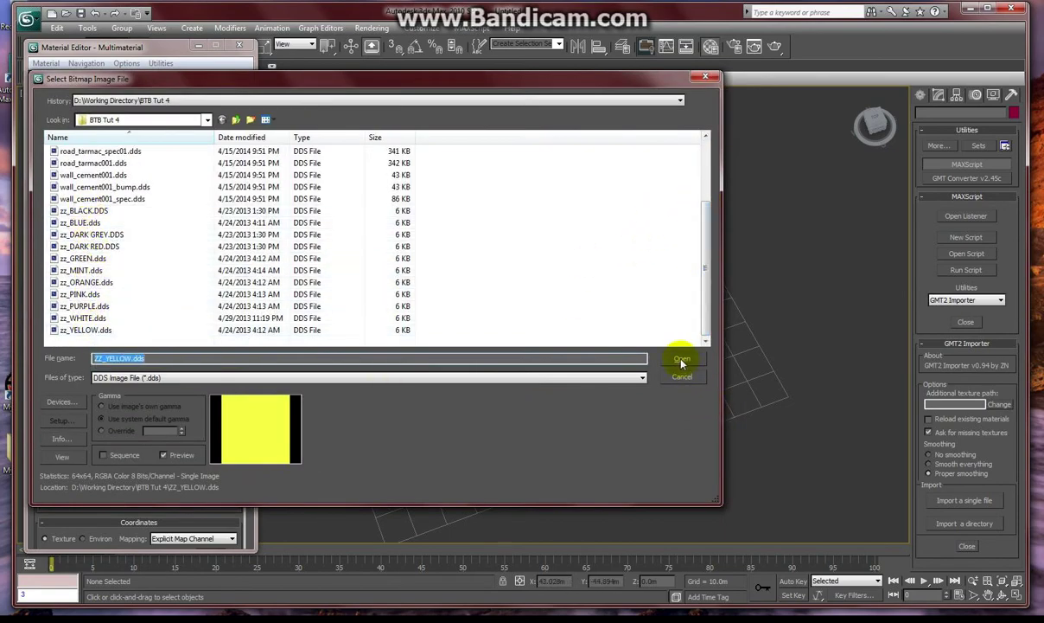
pyautogui.click(681, 358)
pyautogui.click(225, 222)
pyautogui.click(225, 222)
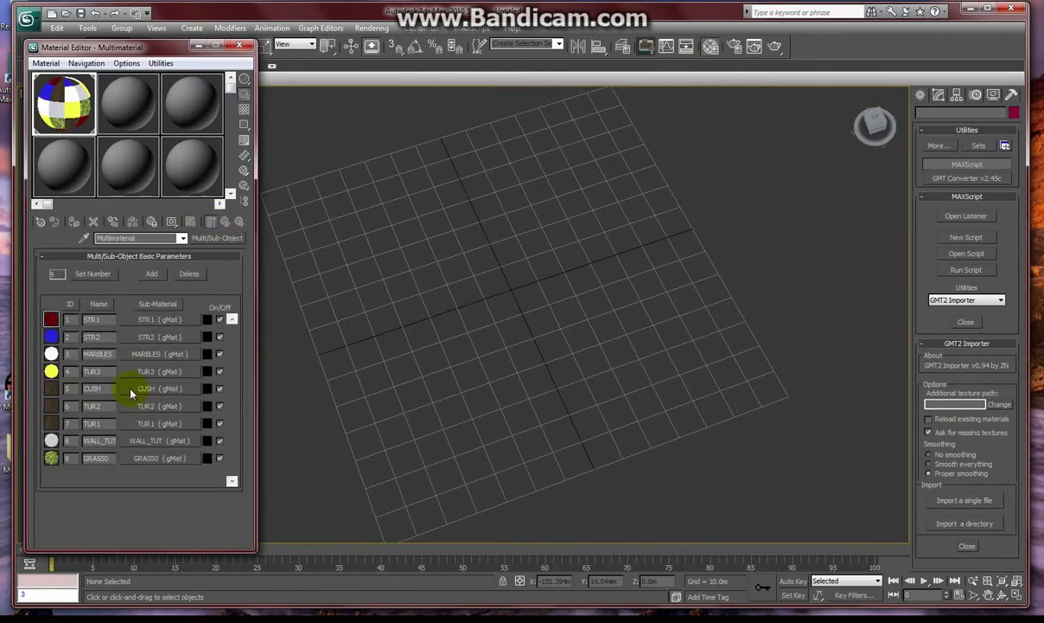
# Replace the color texture of the CUSH sub-material with zz_MINT.dds and return to the multi-material list
pyautogui.click(140, 387)
pyautogui.scroll(-3, 140, 441)
pyautogui.click(134, 459)
pyautogui.click(121, 283)
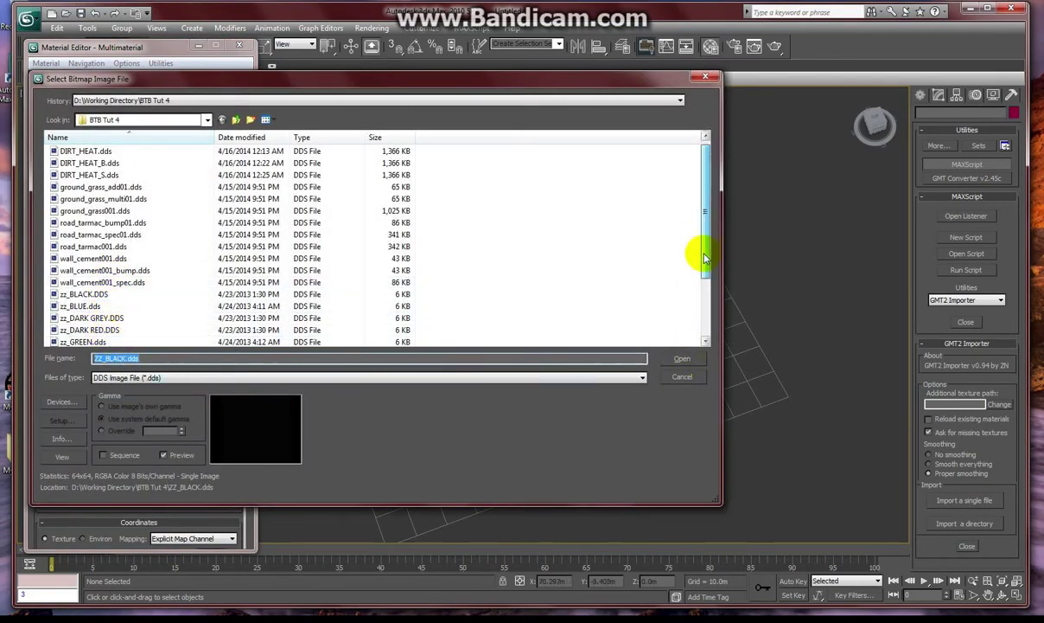
pyautogui.click(702, 292)
pyautogui.click(95, 282)
pyautogui.click(692, 361)
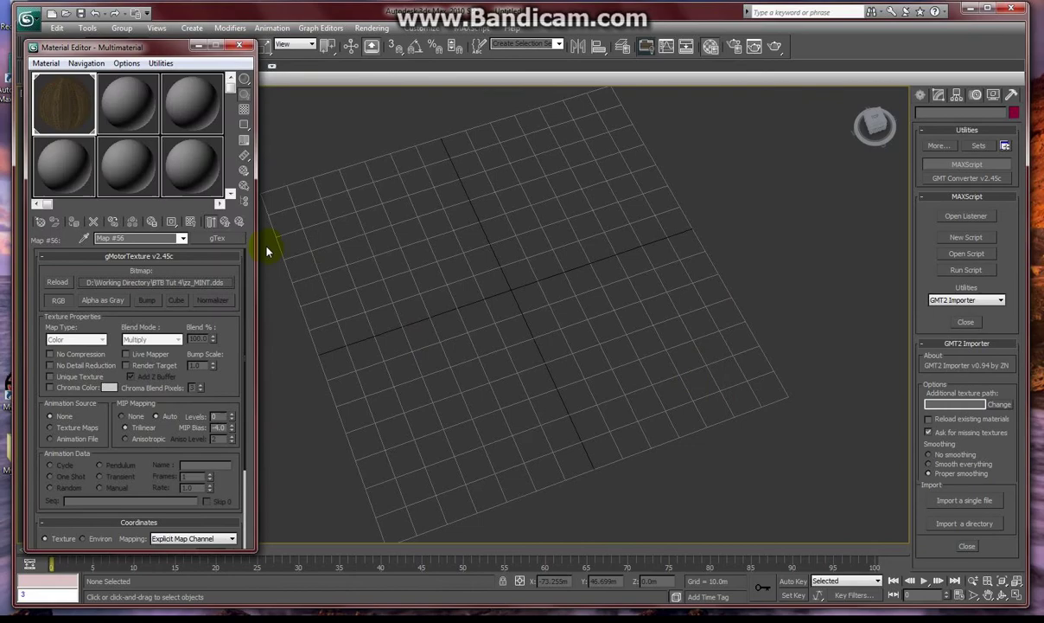
pyautogui.click(225, 223)
pyautogui.click(226, 224)
# Load ZZ_PINK.dds as the color texture of the TUR2 sub-material and return to the multi-material list
pyautogui.click(153, 407)
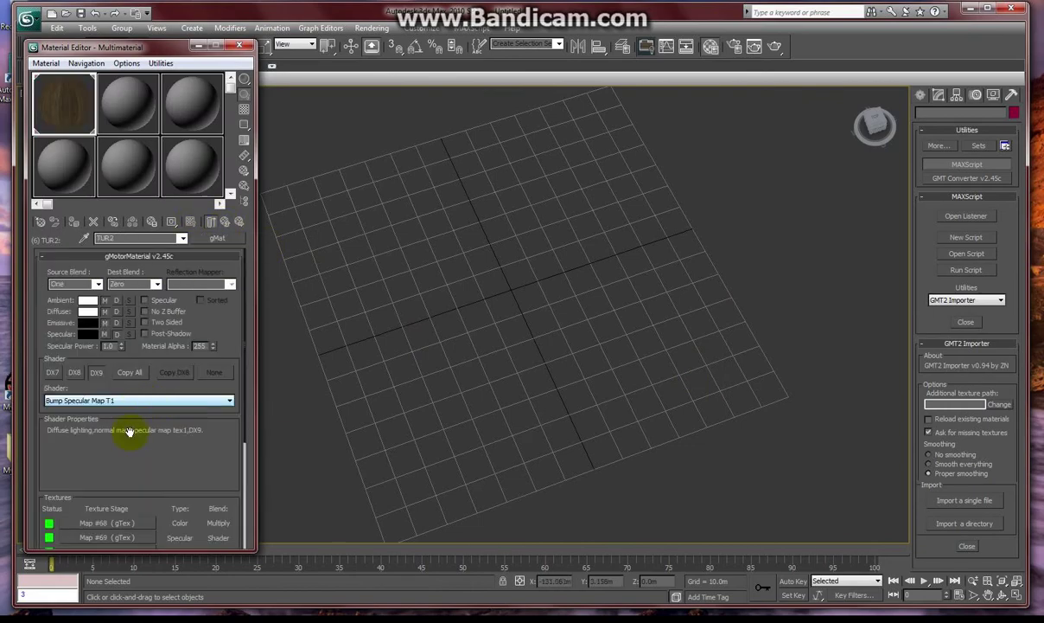
pyautogui.scroll(-3, 128, 431)
pyautogui.click(106, 425)
pyautogui.click(156, 282)
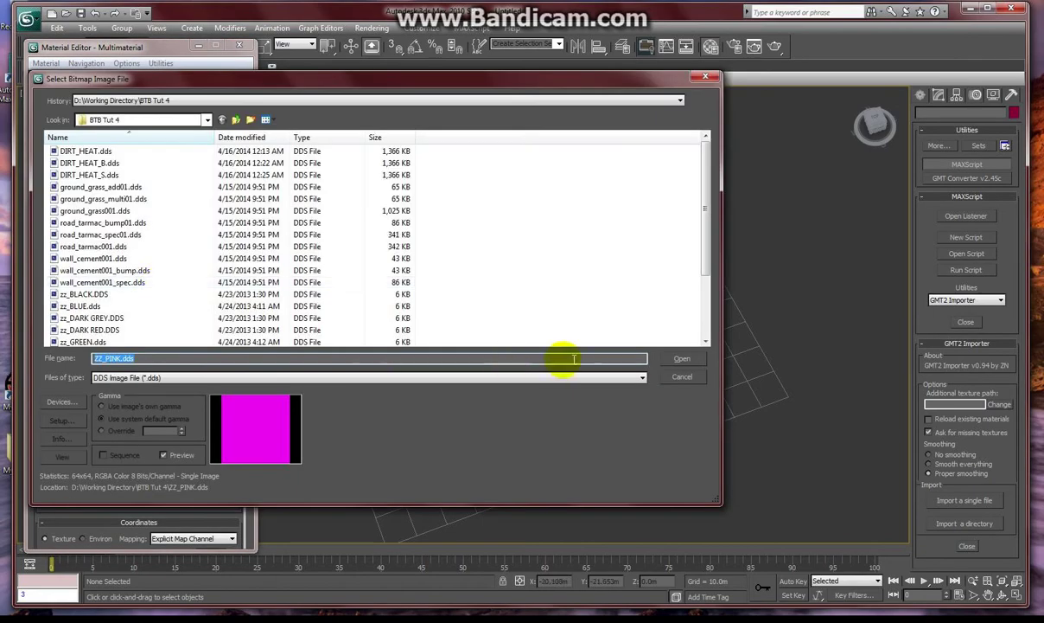
pyautogui.click(683, 357)
pyautogui.click(213, 223)
pyautogui.click(213, 224)
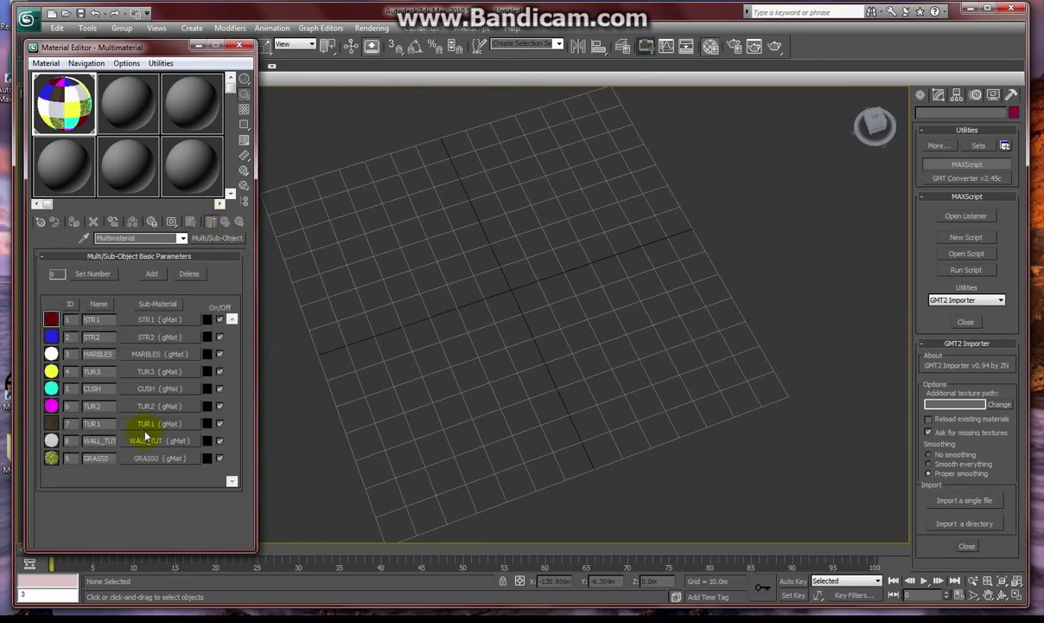
# Load ZZ_GREEN.dds as the color texture of the TUR1 sub-material and return to the multi-material list
pyautogui.click(156, 440)
pyautogui.scroll(-2, 130, 433)
pyautogui.click(128, 432)
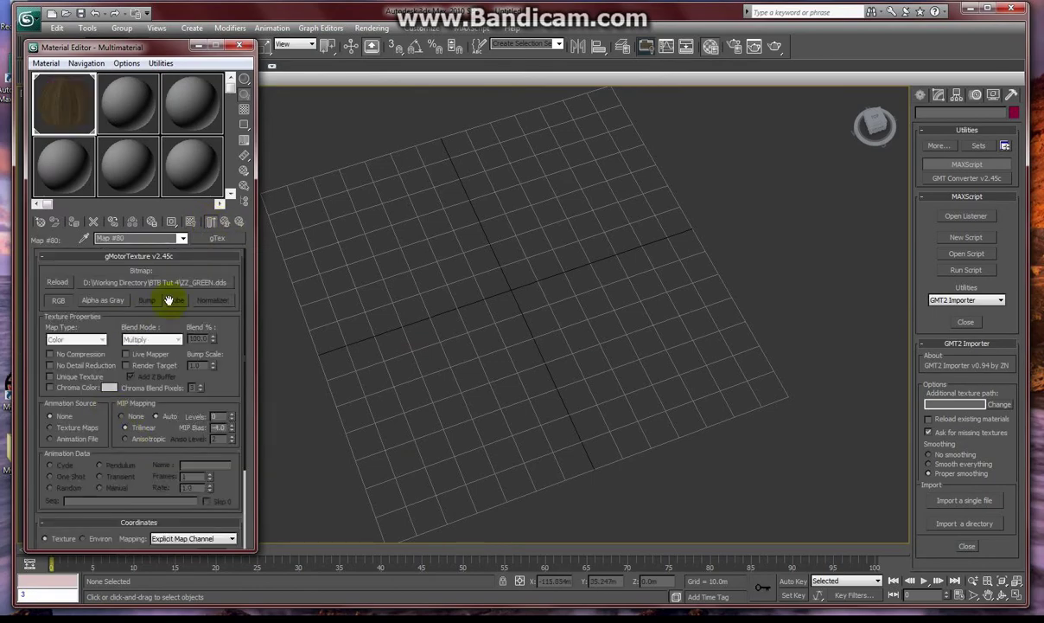
pyautogui.click(167, 288)
pyautogui.click(675, 356)
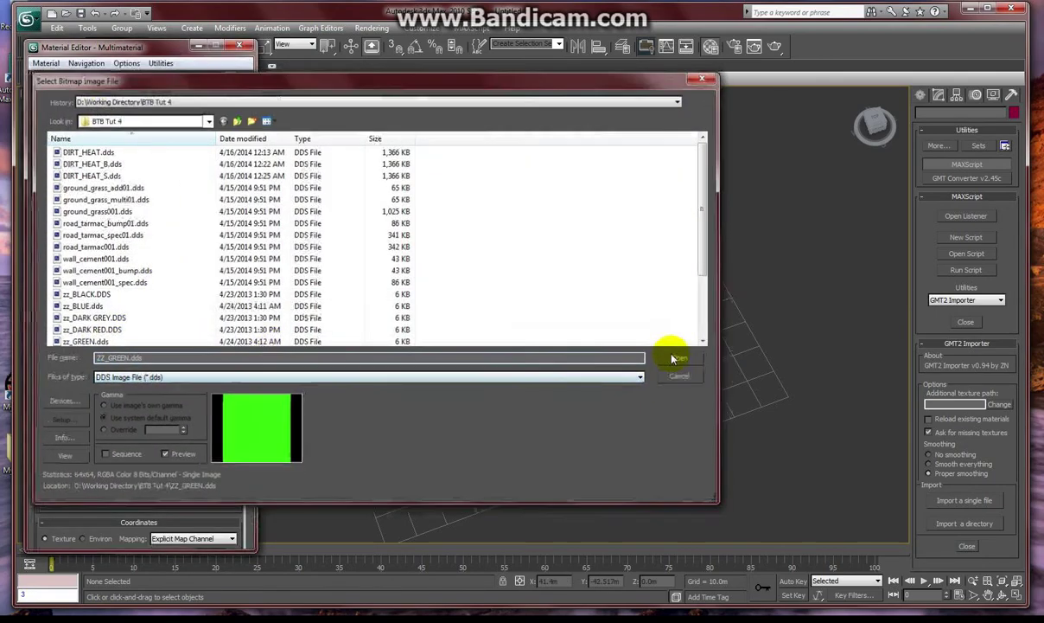
pyautogui.click(213, 224)
pyautogui.click(213, 224)
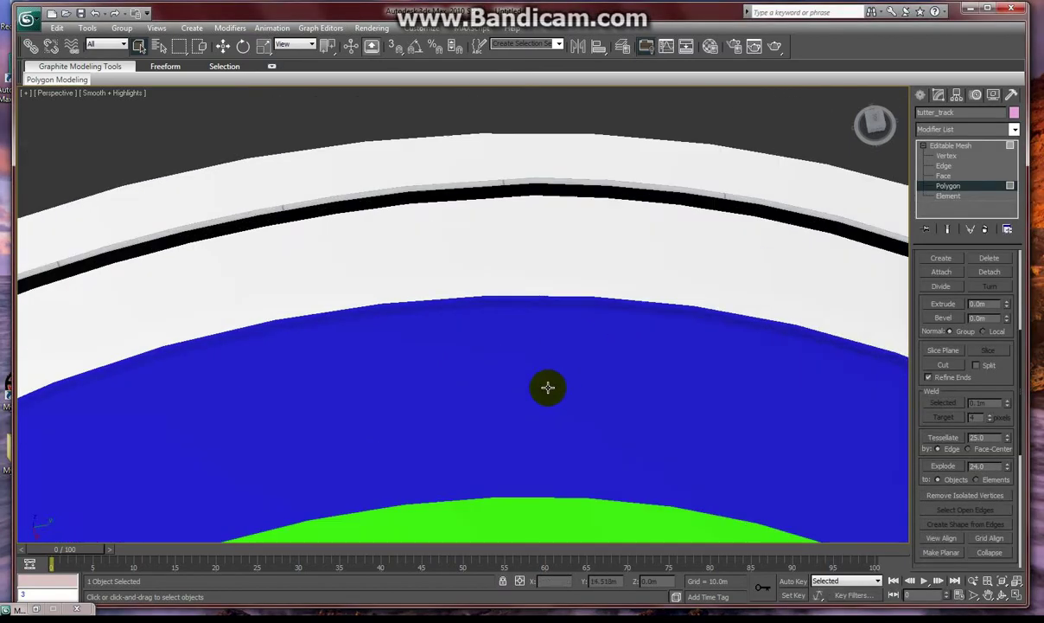
# Select the narrow polygon strip where the blue track meets the white surface, removing the adjoining white and wide blue polygons from the selection
pyautogui.click(466, 301)
pyautogui.keyDown('ctrl'); pyautogui.click(498, 283); pyautogui.keyUp('ctrl')
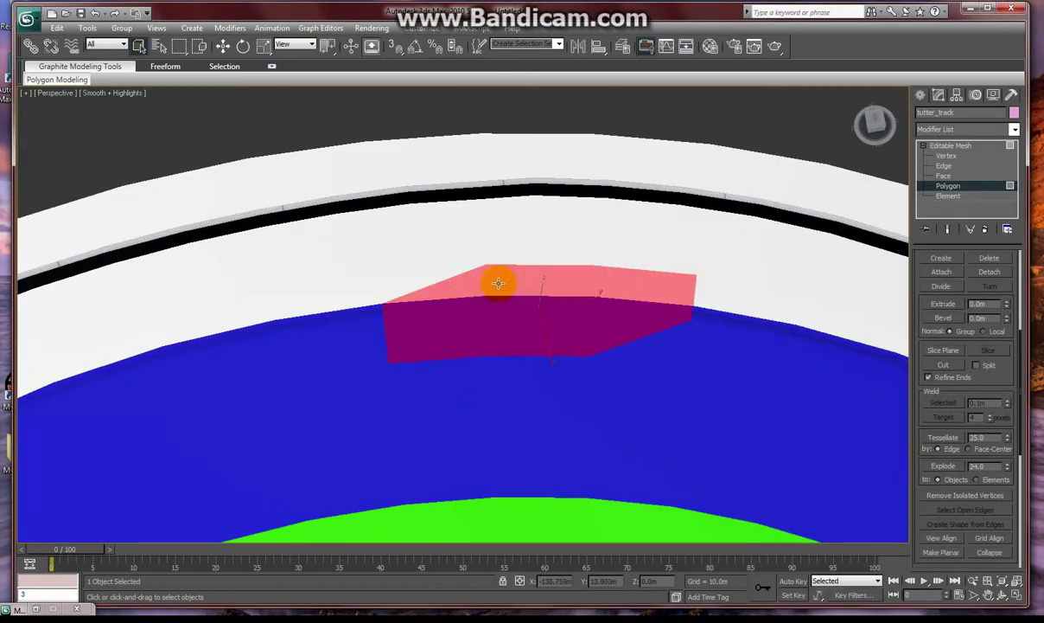
pyautogui.keyDown('alt'); pyautogui.click(498, 282); pyautogui.keyUp('alt')
pyautogui.keyDown('alt'); pyautogui.click(615, 283); pyautogui.keyUp('alt')
pyautogui.keyDown('alt'); pyautogui.click(669, 292); pyautogui.keyUp('alt')
pyautogui.keyDown('alt'); pyautogui.click(583, 283); pyautogui.keyUp('alt')
pyautogui.keyDown('alt'); pyautogui.click(606, 329); pyautogui.keyUp('alt')
pyautogui.keyDown('alt'); pyautogui.click(530, 338); pyautogui.keyUp('alt')
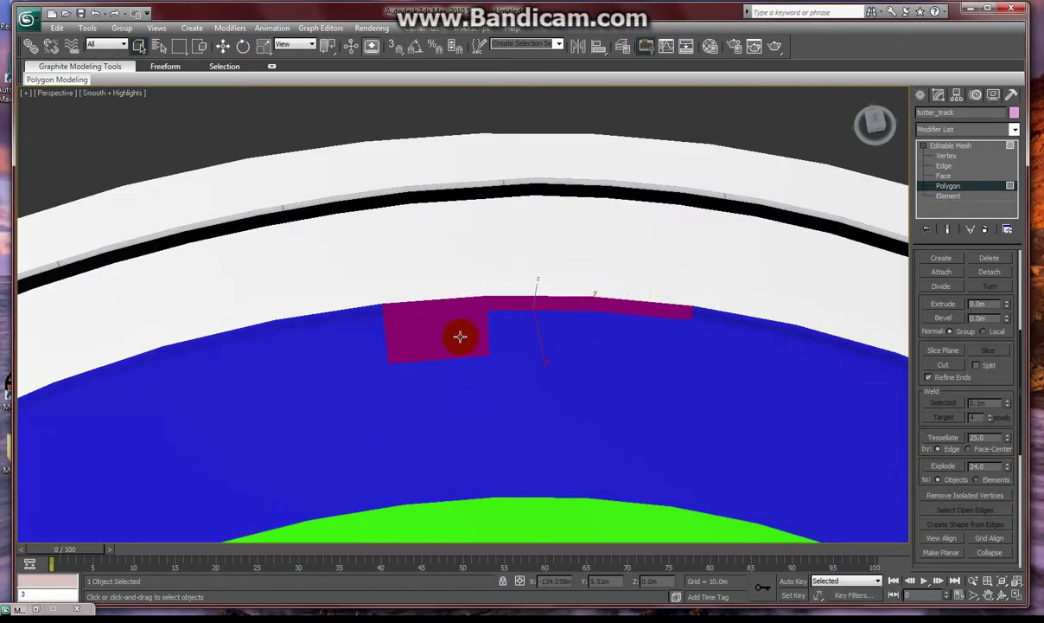
pyautogui.keyDown('alt'); pyautogui.click(460, 336); pyautogui.keyUp('alt')
# Add the next stretch of the blue track's narrow outer edge strip to the selection and deselect the extra polygons on both sides
pyautogui.keyDown('alt'); pyautogui.moveTo(396, 362); pyautogui.dragTo(562, 366, button='middle'); pyautogui.keyUp('alt')
pyautogui.moveTo(133, 266); pyautogui.dragTo(562, 303)
pyautogui.keyDown('alt'); pyautogui.click(554, 298); pyautogui.keyUp('alt')
pyautogui.keyDown('alt'); pyautogui.click(489, 265); pyautogui.keyUp('alt')
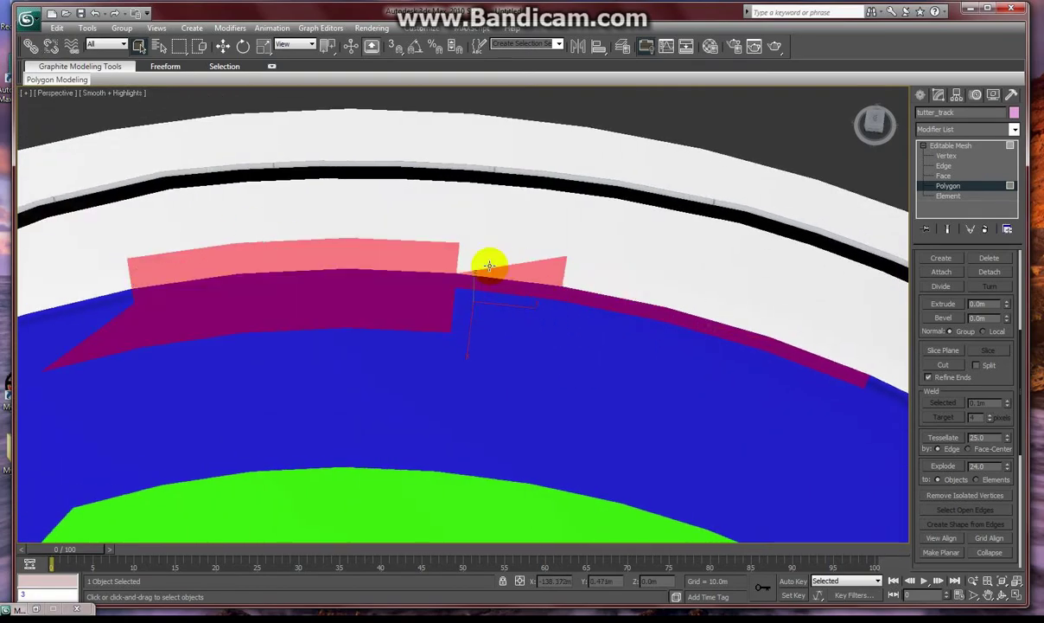
pyautogui.keyDown('alt'); pyautogui.click(445, 262); pyautogui.keyUp('alt')
pyautogui.keyDown('alt'); pyautogui.click(415, 302); pyautogui.keyUp('alt')
pyautogui.keyDown('alt'); pyautogui.click(388, 299); pyautogui.keyUp('alt')
pyautogui.keyDown('alt'); pyautogui.click(315, 305); pyautogui.keyUp('alt')
pyautogui.keyDown('alt'); pyautogui.click(145, 270); pyautogui.keyUp('alt')
pyautogui.keyDown('alt'); pyautogui.click(103, 329); pyautogui.keyUp('alt')
# Continue the outer edge strip selection around the curve, excluding the neighbouring white and blue polygons caught with it
pyautogui.scroll(-4, 381, 389)
pyautogui.moveTo(385, 389); pyautogui.dragTo(565, 458, button='middle')
pyautogui.scroll(4, 566, 458)
pyautogui.keyDown('ctrl'); pyautogui.moveTo(314, 367); pyautogui.dragTo(559, 399); pyautogui.keyUp('ctrl')
pyautogui.keyDown('alt'); pyautogui.click(519, 358); pyautogui.keyUp('alt')
pyautogui.keyDown('alt'); pyautogui.click(441, 357); pyautogui.keyUp('alt')
pyautogui.keyDown('alt'); pyautogui.click(285, 367); pyautogui.keyUp('alt')
pyautogui.keyDown('alt'); pyautogui.click(337, 411); pyautogui.keyUp('alt')
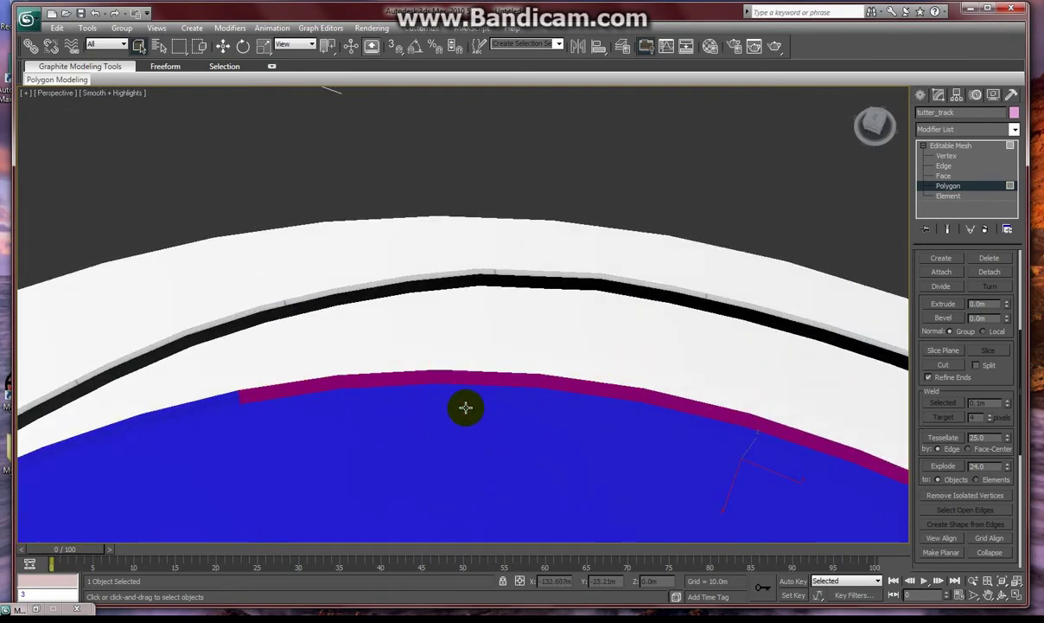
# Extend the opposite end of the selected outer edge strip, dropping the surplus polygons beside it
pyautogui.scroll(-3, 465, 407)
pyautogui.moveTo(496, 395); pyautogui.dragTo(347, 363, button='middle')
pyautogui.scroll(4, 348, 364)
pyautogui.keyDown('ctrl'); pyautogui.moveTo(265, 333); pyautogui.dragTo(468, 363); pyautogui.keyUp('ctrl')
pyautogui.keyDown('alt'); pyautogui.click(295, 395); pyautogui.keyUp('alt')
pyautogui.keyDown('alt'); pyautogui.click(413, 330); pyautogui.keyUp('alt')
pyautogui.keyDown('alt'); pyautogui.click(506, 340); pyautogui.keyUp('alt')
pyautogui.keyDown('alt'); pyautogui.moveTo(434, 365); pyautogui.dragTo(421, 333, button='middle'); pyautogui.keyUp('alt')
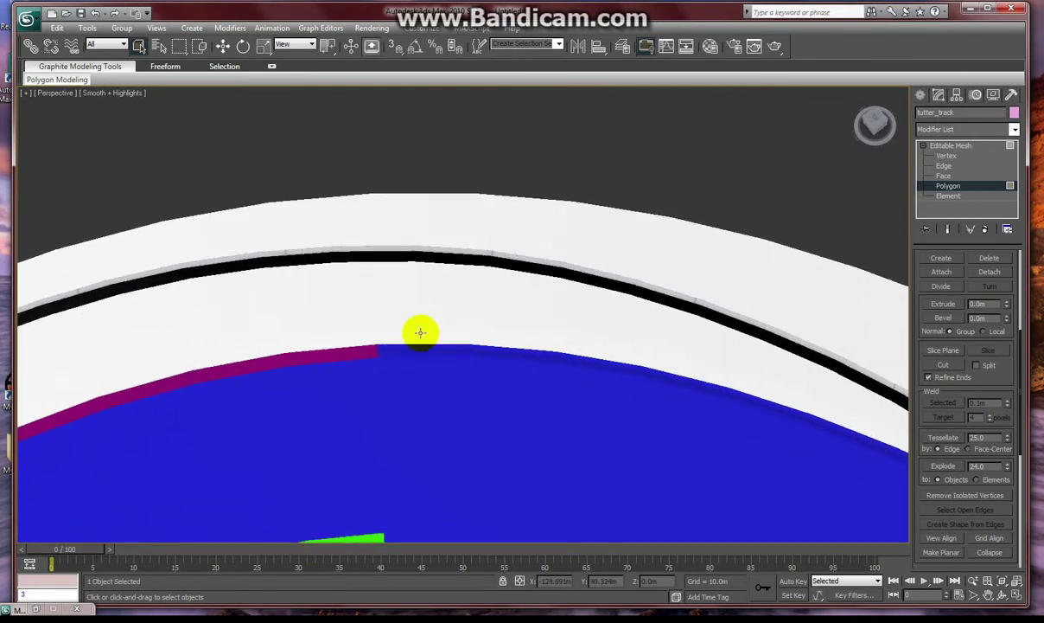
# Carry the outer edge strip selection on toward the point where the white surface narrows, keeping only the thin edge polygons
pyautogui.keyDown('ctrl'); pyautogui.moveTo(420, 332); pyautogui.dragTo(459, 366); pyautogui.keyUp('ctrl')
pyautogui.keyDown('alt'); pyautogui.click(453, 336); pyautogui.keyUp('alt')
pyautogui.keyDown('alt'); pyautogui.click(480, 381); pyautogui.keyUp('alt')
pyautogui.keyDown('alt'); pyautogui.click(511, 334); pyautogui.keyUp('alt')
pyautogui.keyDown('alt'); pyautogui.moveTo(328, 389); pyautogui.dragTo(260, 405, button='middle'); pyautogui.keyUp('alt')
pyautogui.keyDown('ctrl'); pyautogui.moveTo(397, 315); pyautogui.dragTo(541, 347); pyautogui.keyUp('ctrl')
pyautogui.keyDown('alt'); pyautogui.click(519, 313); pyautogui.keyUp('alt')
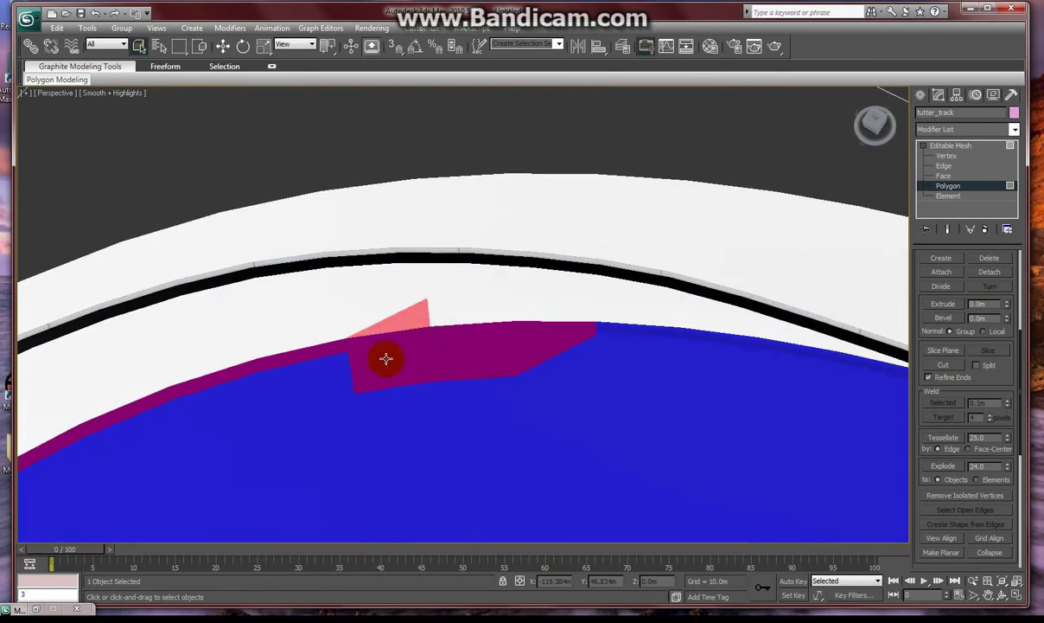
pyautogui.scroll(-5, 519, 367)
pyautogui.scroll(5, 495, 380)
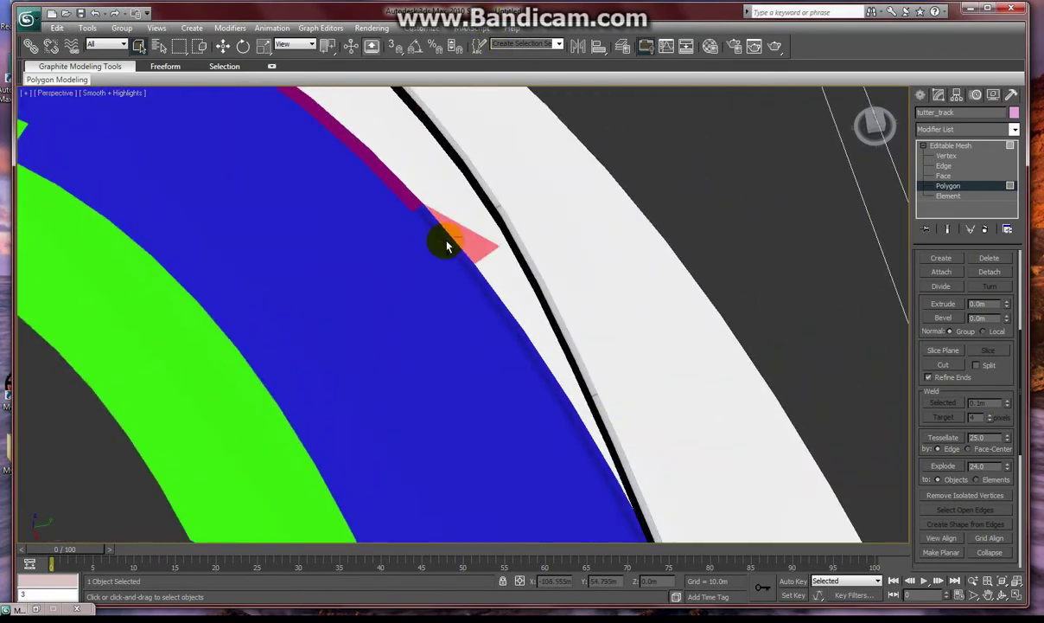
# Assign a different material ID to the selected outer edge strip in the surface properties, and clear the polygon selection
pyautogui.scroll(-4, 446, 247)
pyautogui.scroll(2, 281, 377)
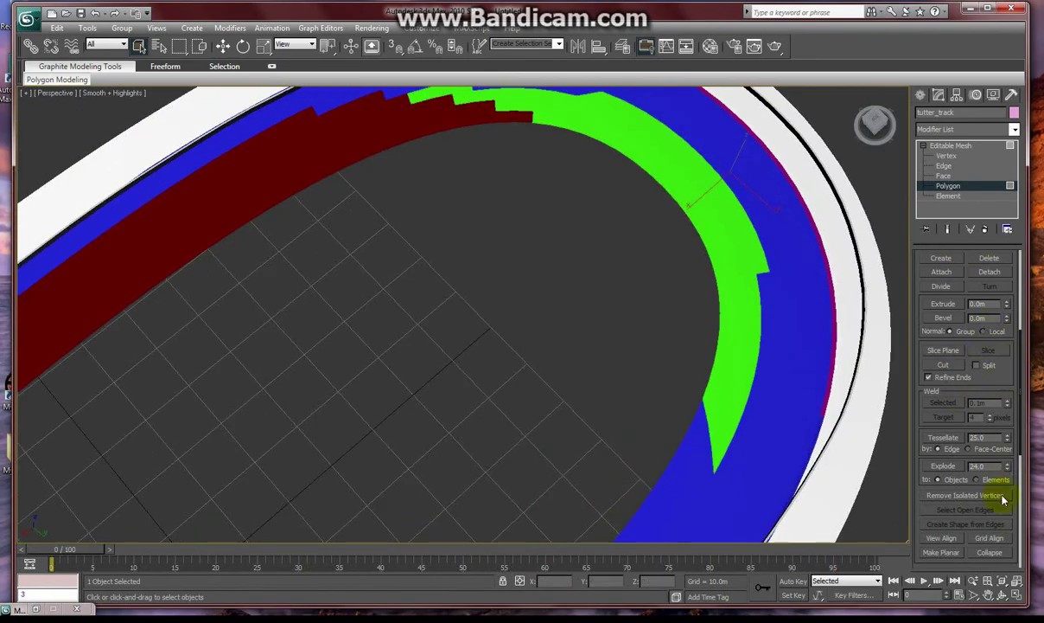
pyautogui.scroll(5, 951, 396)
pyautogui.click(965, 395)
pyautogui.click(978, 504)
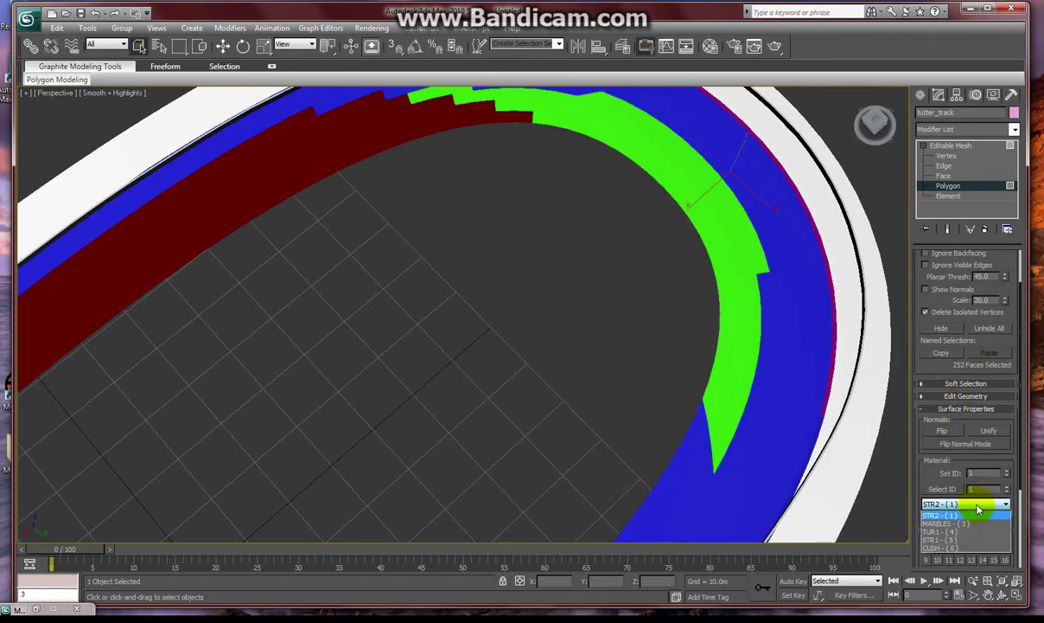
pyautogui.click(978, 506)
pyautogui.click(503, 345)
# Select the first blue inner-lane polygons just beyond the pointed end of the green section
pyautogui.scroll(-4, 504, 345)
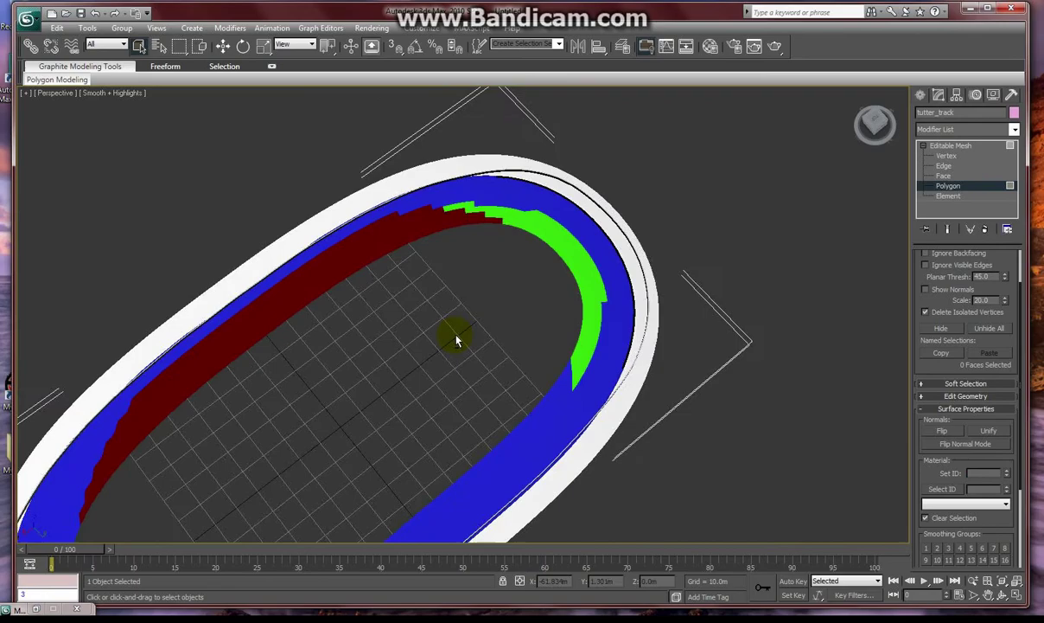
pyautogui.keyDown('alt'); pyautogui.moveTo(457, 338); pyautogui.dragTo(519, 428, button='middle'); pyautogui.keyUp('alt')
pyautogui.scroll(4, 487, 443)
pyautogui.moveTo(531, 372); pyautogui.dragTo(634, 403, button='middle')
pyautogui.moveTo(540, 176); pyautogui.dragTo(295, 430, button='middle')
pyautogui.click(296, 431)
pyautogui.keyDown('ctrl'); pyautogui.click(319, 420); pyautogui.keyUp('ctrl')
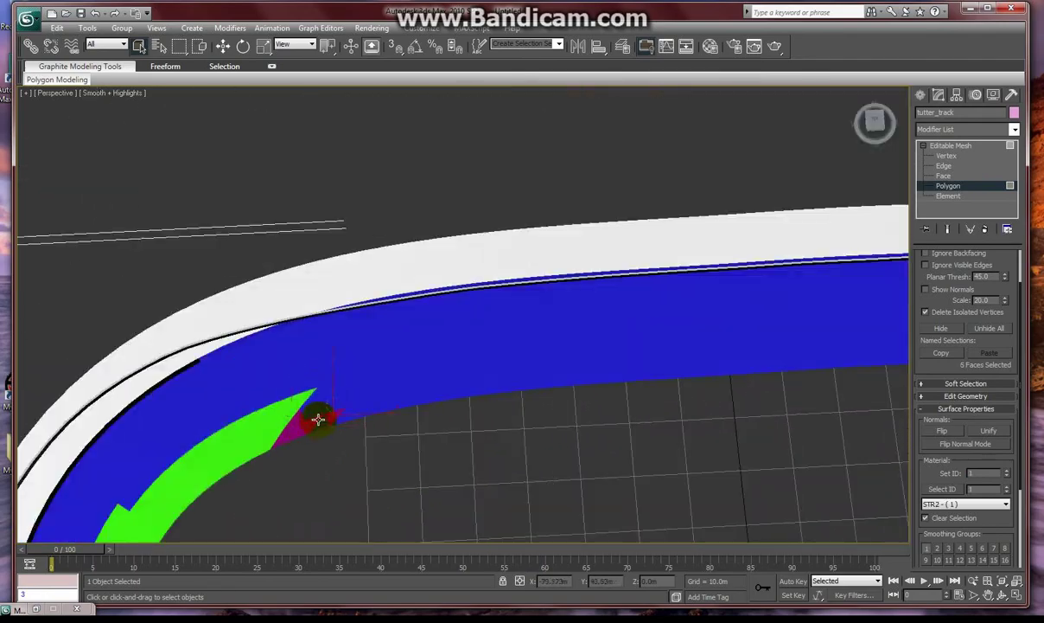
pyautogui.keyDown('ctrl'); pyautogui.click(340, 415); pyautogui.keyUp('ctrl')
pyautogui.keyDown('ctrl'); pyautogui.click(341, 392); pyautogui.keyUp('ctrl')
# Add the blue inner-lane polygons along the start of the straight to the selection
pyautogui.moveTo(340, 391); pyautogui.dragTo(240, 423, button='middle')
pyautogui.keyDown('ctrl'); pyautogui.click(275, 427); pyautogui.keyUp('ctrl')
pyautogui.keyDown('ctrl'); pyautogui.click(339, 413); pyautogui.keyUp('ctrl')
pyautogui.keyDown('ctrl'); pyautogui.click(399, 408); pyautogui.keyUp('ctrl')
pyautogui.keyDown('ctrl'); pyautogui.click(271, 402); pyautogui.keyUp('ctrl')
pyautogui.keyDown('ctrl'); pyautogui.click(338, 386); pyautogui.keyUp('ctrl')
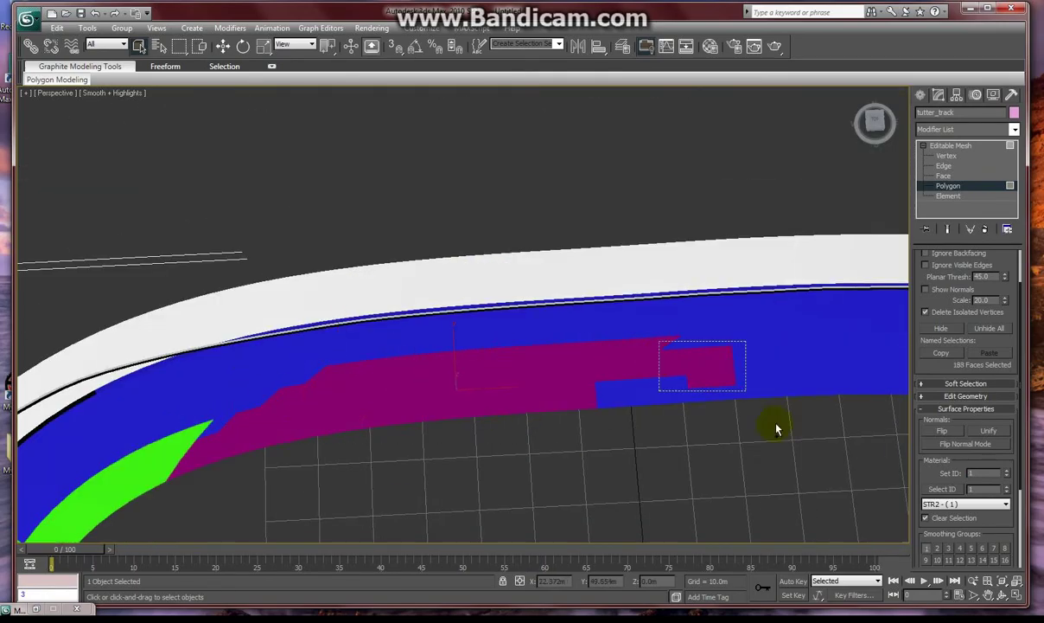
pyautogui.keyDown('ctrl'); pyautogui.moveTo(659, 341); pyautogui.dragTo(777, 429); pyautogui.keyUp('ctrl')
# Extend the selection over the remaining blue inner-lane polygons along the middle of the straight
pyautogui.scroll(2, 606, 389)
pyautogui.keyDown('ctrl'); pyautogui.click(298, 422); pyautogui.keyUp('ctrl')
pyautogui.moveTo(459, 407); pyautogui.dragTo(285, 398, button='middle')
pyautogui.keyDown('ctrl'); pyautogui.click(273, 389); pyautogui.keyUp('ctrl')
pyautogui.scroll(-5, 748, 494)
pyautogui.moveTo(748, 494); pyautogui.dragTo(470, 259, button='middle')
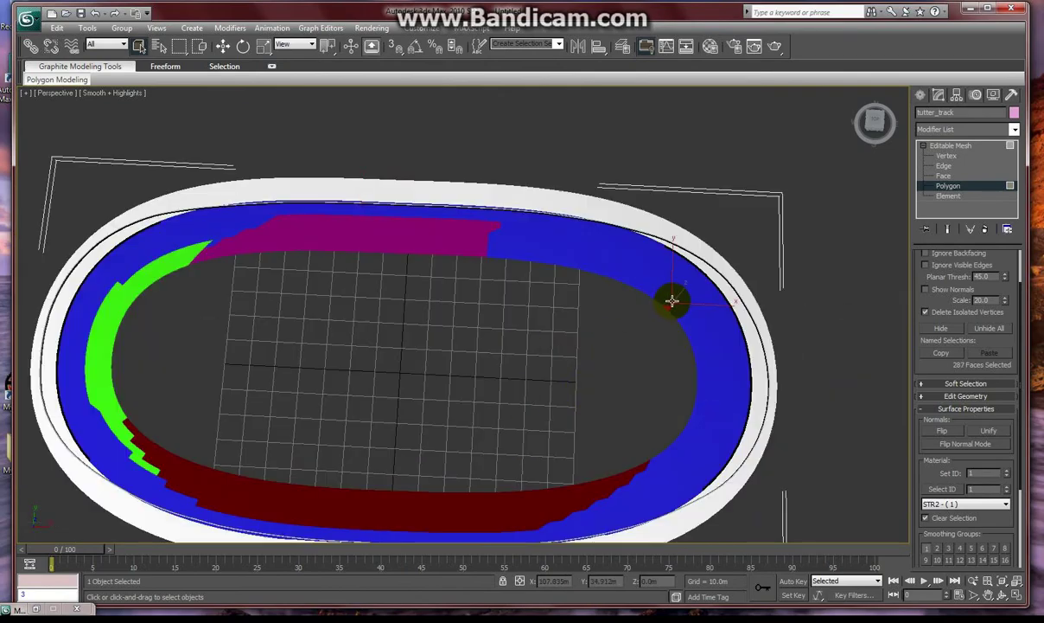
# Add the blue inner-lane polygons from the turn entry back to the existing selection, filling the gap at the end of the straight
pyautogui.scroll(3, 671, 300)
pyautogui.keyDown('ctrl'); pyautogui.click(600, 338); pyautogui.keyUp('ctrl')
pyautogui.keyDown('ctrl'); pyautogui.click(574, 304); pyautogui.keyUp('ctrl')
pyautogui.keyDown('ctrl'); pyautogui.click(511, 291); pyautogui.keyUp('ctrl')
pyautogui.keyDown('ctrl'); pyautogui.click(511, 259); pyautogui.keyUp('ctrl')
pyautogui.keyDown('ctrl'); pyautogui.click(459, 262); pyautogui.keyUp('ctrl')
pyautogui.keyDown('ctrl'); pyautogui.click(457, 226); pyautogui.keyUp('ctrl')
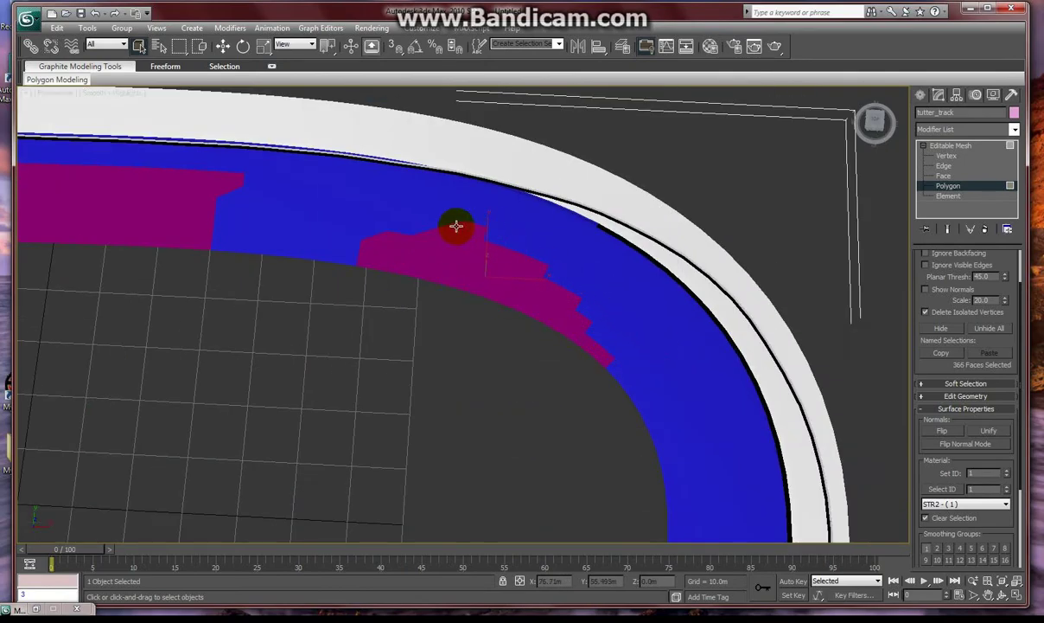
pyautogui.keyDown('ctrl'); pyautogui.moveTo(439, 205); pyautogui.dragTo(366, 234); pyautogui.keyUp('ctrl')
pyautogui.keyDown('ctrl'); pyautogui.click(226, 184); pyautogui.keyUp('ctrl')
# Assign the STR1 sub-material to the selected inner-lane straight polygons and clear the selection
pyautogui.click(995, 503)
pyautogui.click(968, 524)
pyautogui.scroll(-5, 387, 472)
pyautogui.click(387, 472)
# Select the blue inner-lane polygons around the uncolored turn, from one dark red straight to the other
pyautogui.scroll(5, 537, 268)
pyautogui.keyDown('alt'); pyautogui.moveTo(536, 268); pyautogui.dragTo(433, 299, button='middle'); pyautogui.keyUp('alt')
pyautogui.click(387, 293)
pyautogui.keyDown('ctrl'); pyautogui.moveTo(400, 288); pyautogui.dragTo(422, 301); pyautogui.keyUp('ctrl')
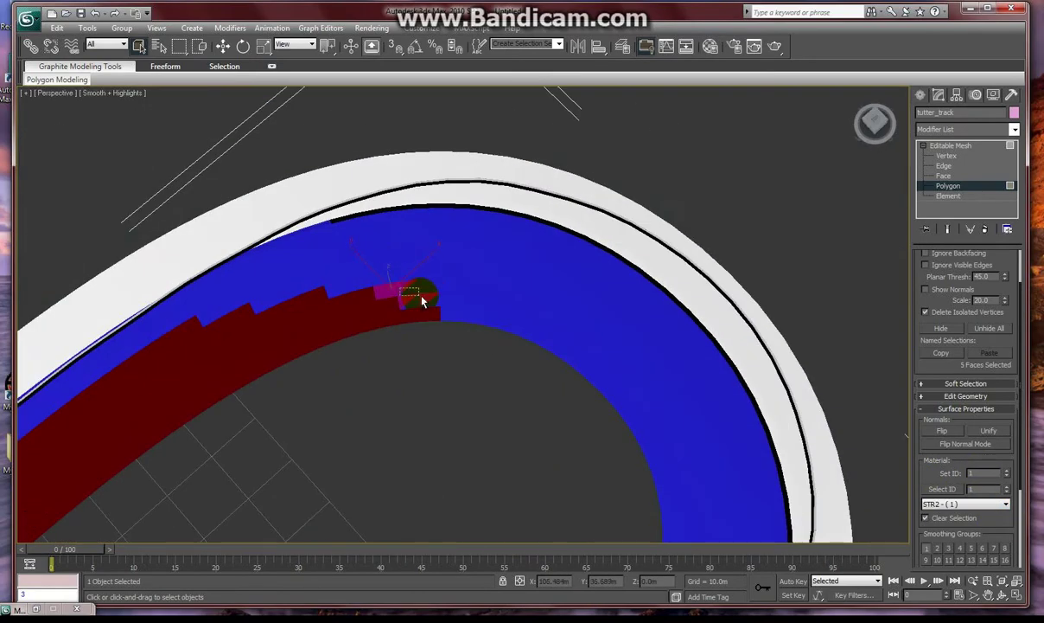
pyautogui.keyDown('alt'); pyautogui.moveTo(586, 316); pyautogui.dragTo(692, 322, button='middle'); pyautogui.keyUp('alt')
pyautogui.keyDown('ctrl'); pyautogui.click(372, 261); pyautogui.keyUp('ctrl')
pyautogui.keyDown('ctrl'); pyautogui.click(471, 292); pyautogui.keyUp('ctrl')
pyautogui.keyDown('ctrl'); pyautogui.click(544, 307); pyautogui.keyUp('ctrl')
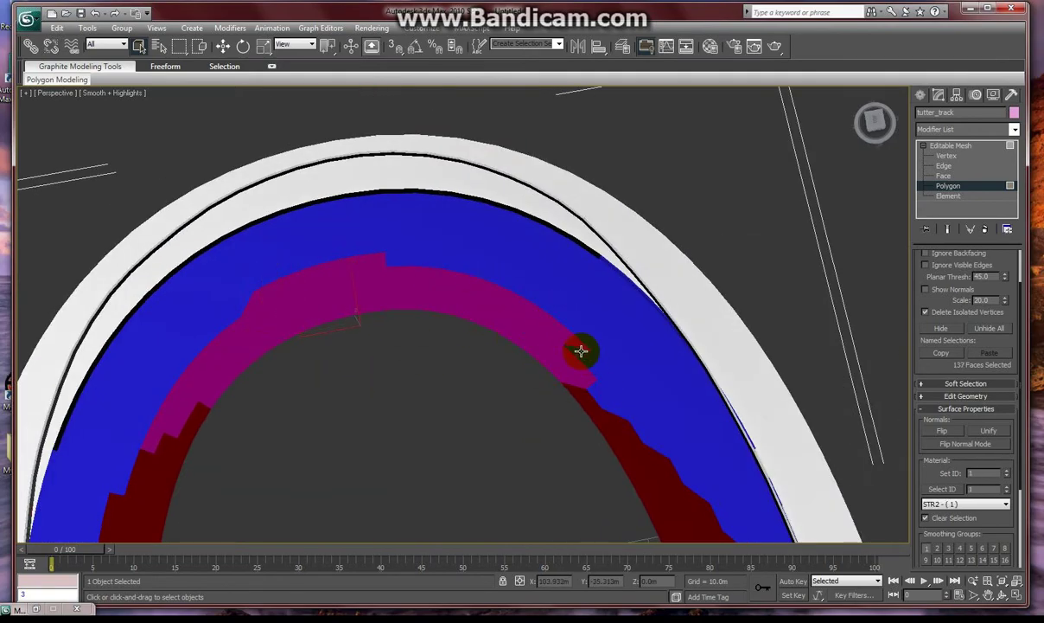
pyautogui.keyDown('ctrl'); pyautogui.click(553, 322); pyautogui.keyUp('ctrl')
# Add the stepped inner-lane polygons where the turn meets the dark red straights to the selection
pyautogui.scroll(-4, 466, 418)
pyautogui.keyDown('alt'); pyautogui.moveTo(466, 418); pyautogui.dragTo(428, 381, button='middle'); pyautogui.keyUp('alt')
pyautogui.scroll(5, 434, 260)
pyautogui.keyDown('ctrl'); pyautogui.click(466, 253); pyautogui.keyUp('ctrl')
pyautogui.scroll(-3, 467, 276)
pyautogui.keyDown('alt'); pyautogui.moveTo(467, 281); pyautogui.dragTo(280, 289, button='middle'); pyautogui.keyUp('alt')
pyautogui.keyDown('ctrl'); pyautogui.click(458, 319); pyautogui.keyUp('ctrl')
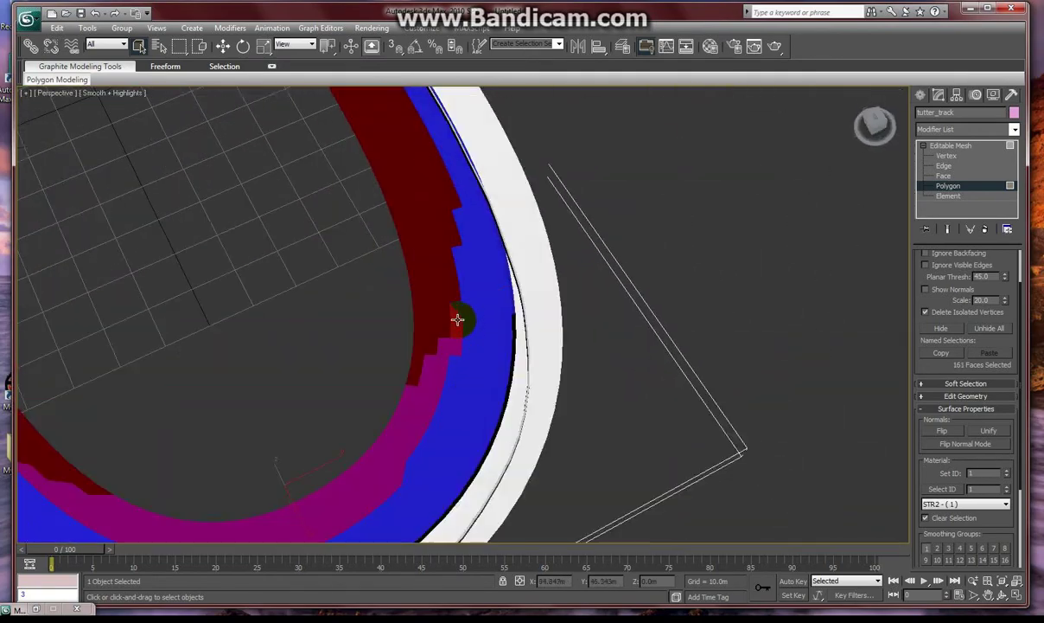
# Assign the green turn material's ID to the selected inner-lane turn polygons and clear the selection
pyautogui.scroll(-5, 457, 321)
pyautogui.scroll(4, 427, 362)
pyautogui.moveTo(987, 473); pyautogui.dragTo(804, 466)
pyautogui.write('3')
pyautogui.press('Return')
pyautogui.click(800, 463)
# Select the outermost blue polygons at the start of the turn and deselect the white polygons caught with them
pyautogui.keyDown('alt'); pyautogui.moveTo(657, 371); pyautogui.dragTo(543, 398, button='middle'); pyautogui.keyUp('alt')
pyautogui.scroll(6, 543, 408)
pyautogui.click(571, 315)
pyautogui.keyDown('ctrl'); pyautogui.click(613, 389); pyautogui.keyUp('ctrl')
pyautogui.moveTo(623, 313); pyautogui.dragTo(662, 443, button='middle')
pyautogui.keyDown('alt'); pyautogui.click(650, 335); pyautogui.keyUp('alt')
pyautogui.keyDown('alt'); pyautogui.click(670, 375); pyautogui.keyUp('alt')
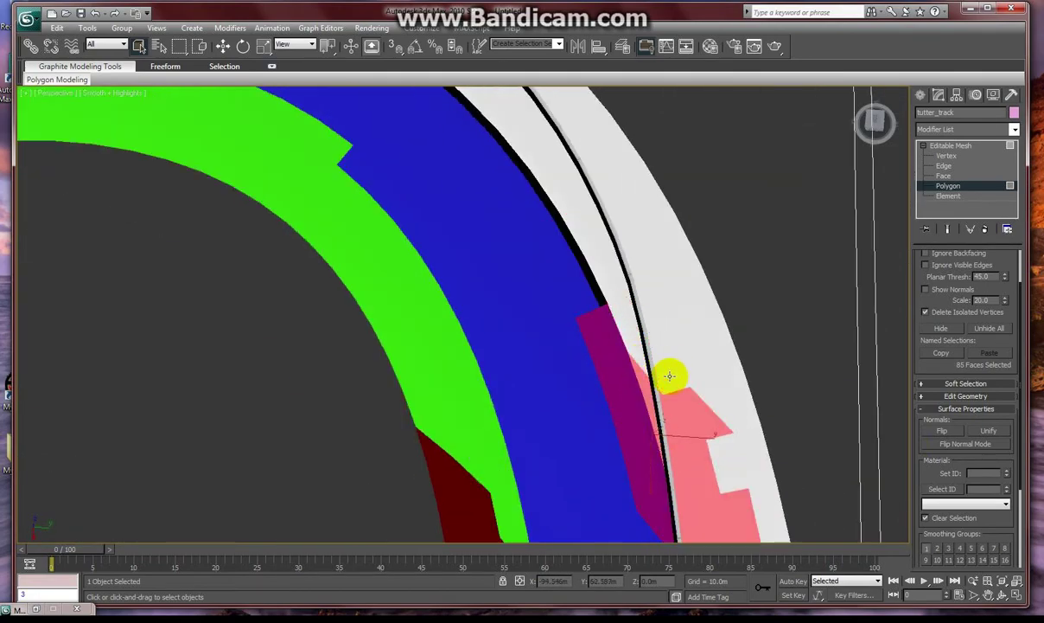
# Continue the outermost blue row selection along the black line toward the middle of the turn
pyautogui.keyDown('alt'); pyautogui.moveTo(467, 324); pyautogui.dragTo(597, 343, button='middle'); pyautogui.keyUp('alt')
pyautogui.keyDown('ctrl'); pyautogui.click(444, 208); pyautogui.keyUp('ctrl')
pyautogui.keyDown('ctrl'); pyautogui.click(45, 270); pyautogui.keyUp('ctrl')
pyautogui.moveTo(44, 271); pyautogui.dragTo(692, 251, button='middle')
pyautogui.keyDown('alt'); pyautogui.moveTo(692, 250); pyautogui.dragTo(549, 277, button='middle'); pyautogui.keyUp('alt')
pyautogui.keyDown('ctrl'); pyautogui.click(548, 277); pyautogui.keyUp('ctrl')
pyautogui.keyDown('alt'); pyautogui.moveTo(744, 332); pyautogui.dragTo(647, 346, button='middle'); pyautogui.keyUp('alt')
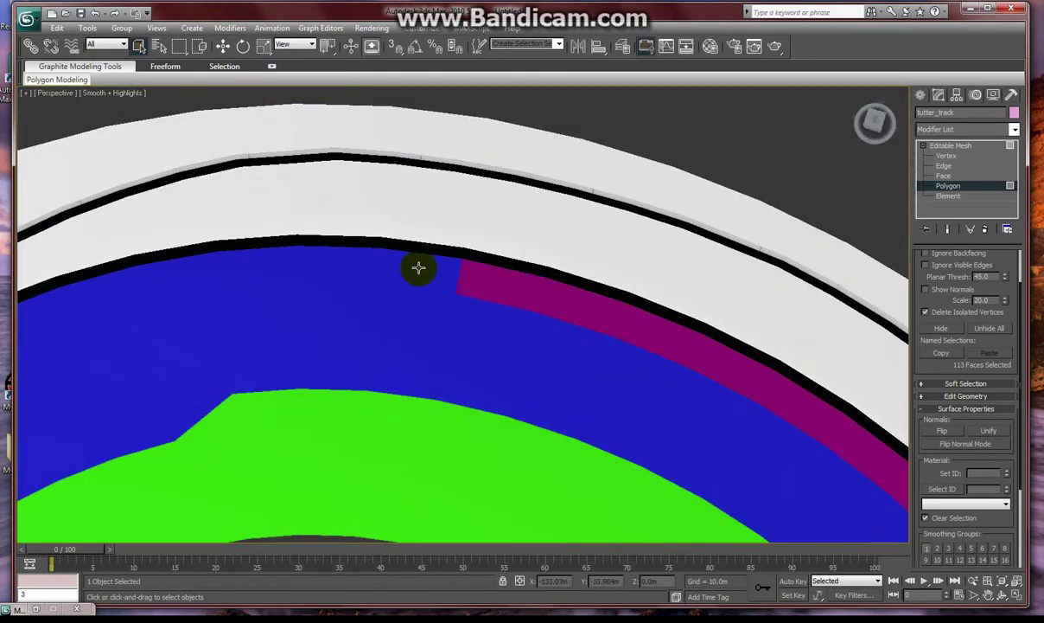
# Extend the outermost row selection to the far end of the turn and remove stray white polygons from it
pyautogui.keyDown('alt'); pyautogui.moveTo(415, 312); pyautogui.dragTo(506, 251, button='middle'); pyautogui.keyUp('alt')
pyautogui.keyDown('ctrl'); pyautogui.click(410, 267); pyautogui.keyUp('ctrl')
pyautogui.keyDown('ctrl'); pyautogui.click(258, 286); pyautogui.keyUp('ctrl')
pyautogui.keyDown('ctrl'); pyautogui.click(203, 321); pyautogui.keyUp('ctrl')
pyautogui.keyDown('alt'); pyautogui.moveTo(363, 313); pyautogui.dragTo(554, 328, button='middle'); pyautogui.keyUp('alt')
pyautogui.keyDown('alt'); pyautogui.click(563, 331); pyautogui.keyUp('alt')
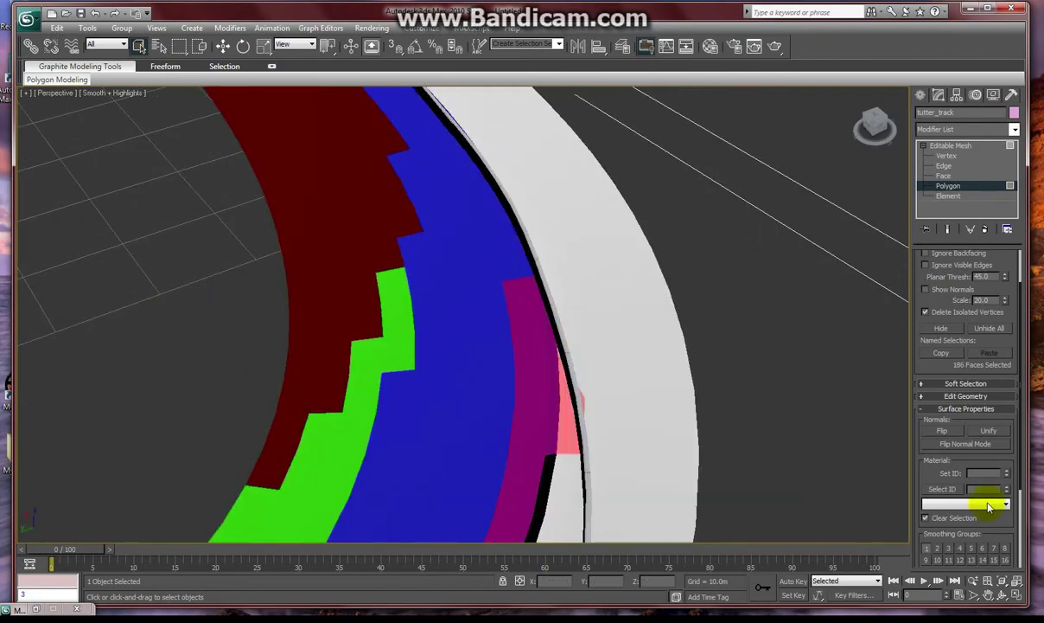
# Assign the yellow material's ID to the selected outermost turn row and clear the selection
pyautogui.click(985, 474)
pyautogui.write('3')
pyautogui.press('Return')
pyautogui.click(800, 406)
# Select the blue row just inside the yellow strip all the way around the turn
pyautogui.keyDown('alt'); pyautogui.moveTo(761, 415); pyautogui.dragTo(474, 302, button='middle'); pyautogui.keyUp('alt')
pyautogui.click(627, 281)
pyautogui.keyDown('ctrl'); pyautogui.click(603, 359); pyautogui.keyUp('ctrl')
pyautogui.keyDown('ctrl'); pyautogui.click(429, 305); pyautogui.keyUp('ctrl')
pyautogui.keyDown('ctrl'); pyautogui.click(569, 294); pyautogui.keyUp('ctrl')
pyautogui.keyDown('ctrl'); pyautogui.click(442, 305); pyautogui.keyUp('ctrl')
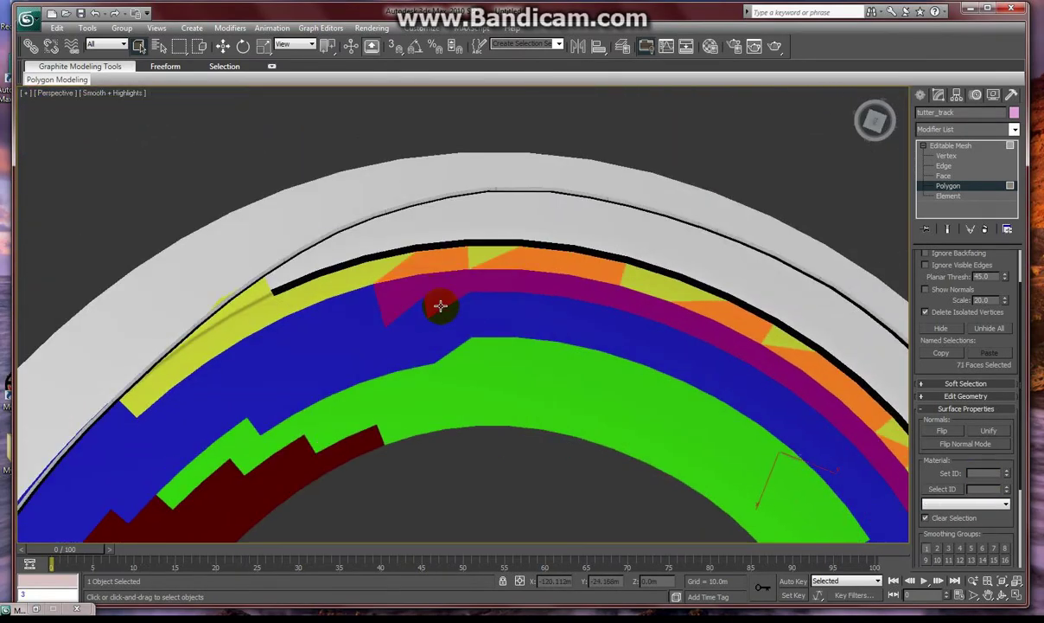
pyautogui.moveTo(275, 350); pyautogui.dragTo(485, 256, button='middle')
pyautogui.keyDown('ctrl'); pyautogui.click(396, 290); pyautogui.keyUp('ctrl')
# Assign the yellow material's ID to the selected row so the outer turn lane becomes wider
pyautogui.click(985, 474)
pyautogui.write('3')
pyautogui.press('Return')
# Select the blue middle-lane polygons between the yellow and green lanes, from the straight toward the middle of the turn
pyautogui.keyDown('alt'); pyautogui.moveTo(657, 415); pyautogui.dragTo(623, 502, button='middle'); pyautogui.keyUp('alt')
pyautogui.click(480, 295)
pyautogui.keyDown('ctrl'); pyautogui.click(377, 339); pyautogui.keyUp('ctrl')
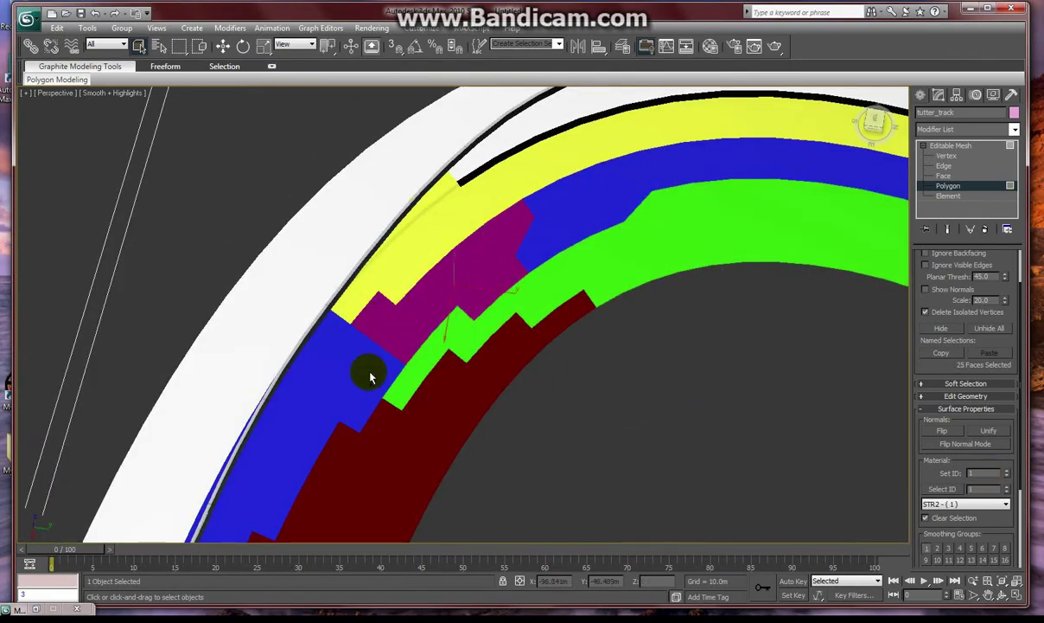
pyautogui.keyDown('ctrl'); pyautogui.click(370, 377); pyautogui.keyUp('ctrl')
pyautogui.moveTo(562, 229); pyautogui.dragTo(384, 290, button='middle')
pyautogui.keyDown('ctrl'); pyautogui.click(384, 285); pyautogui.keyUp('ctrl')
pyautogui.keyDown('ctrl'); pyautogui.click(449, 262); pyautogui.keyUp('ctrl')
pyautogui.keyDown('ctrl'); pyautogui.click(661, 211); pyautogui.keyUp('ctrl')
# Add the rest of the blue middle-lane polygons through to the far end of the turn
pyautogui.moveTo(661, 211); pyautogui.dragTo(442, 173, button='middle')
pyautogui.keyDown('ctrl'); pyautogui.click(653, 261); pyautogui.keyUp('ctrl')
pyautogui.keyDown('ctrl'); pyautogui.click(699, 298); pyautogui.keyUp('ctrl')
pyautogui.keyDown('ctrl'); pyautogui.click(717, 402); pyautogui.keyUp('ctrl')
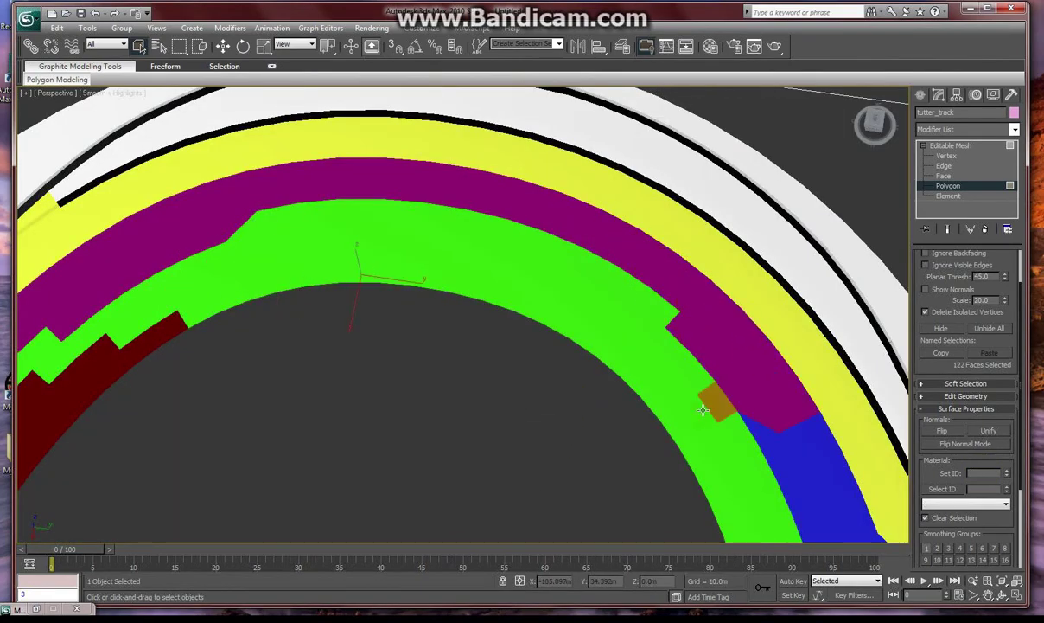
pyautogui.keyDown('alt'); pyautogui.moveTo(717, 402); pyautogui.dragTo(588, 349, button='middle'); pyautogui.keyUp('alt')
pyautogui.keyDown('ctrl'); pyautogui.click(378, 314); pyautogui.keyUp('ctrl')
# Assign material ID 2 (TUR2) to the selected middle-lane turn polygons and clear the selection
pyautogui.scroll(-5, 321, 311)
pyautogui.doubleClick(985, 473)
pyautogui.write('2')
pyautogui.press('Return')
pyautogui.click(35, 609)
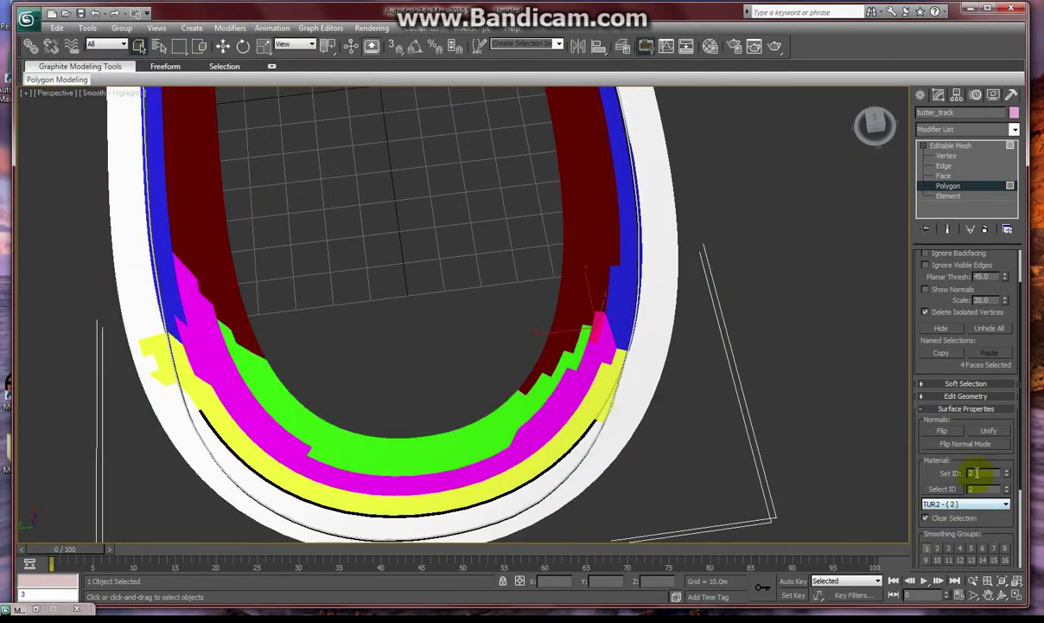
pyautogui.click(550, 296)
pyautogui.keyDown('alt'); pyautogui.moveTo(550, 297); pyautogui.dragTo(556, 412, button='middle'); pyautogui.keyUp('alt')
pyautogui.click(597, 298)
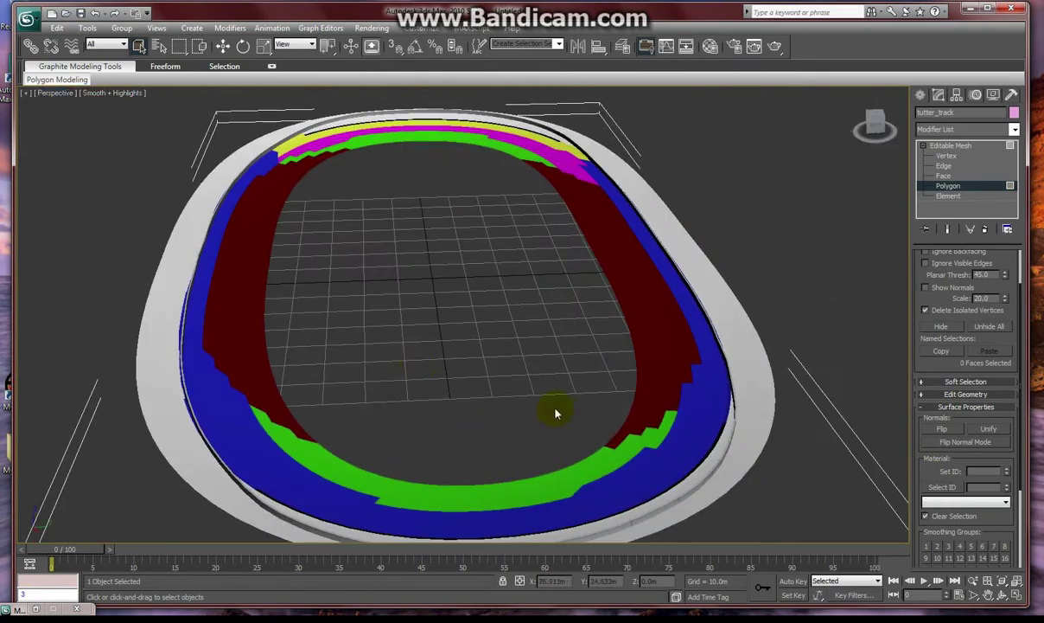
# Select the outermost blue polygons along the black line at the start of the opposite turn
pyautogui.keyDown('alt'); pyautogui.moveTo(275, 401); pyautogui.dragTo(207, 403, button='middle'); pyautogui.keyUp('alt')
pyautogui.keyDown('ctrl'); pyautogui.click(208, 384); pyautogui.keyUp('ctrl')
pyautogui.scroll(-5, 469, 415)
pyautogui.scroll(8, 513, 273)
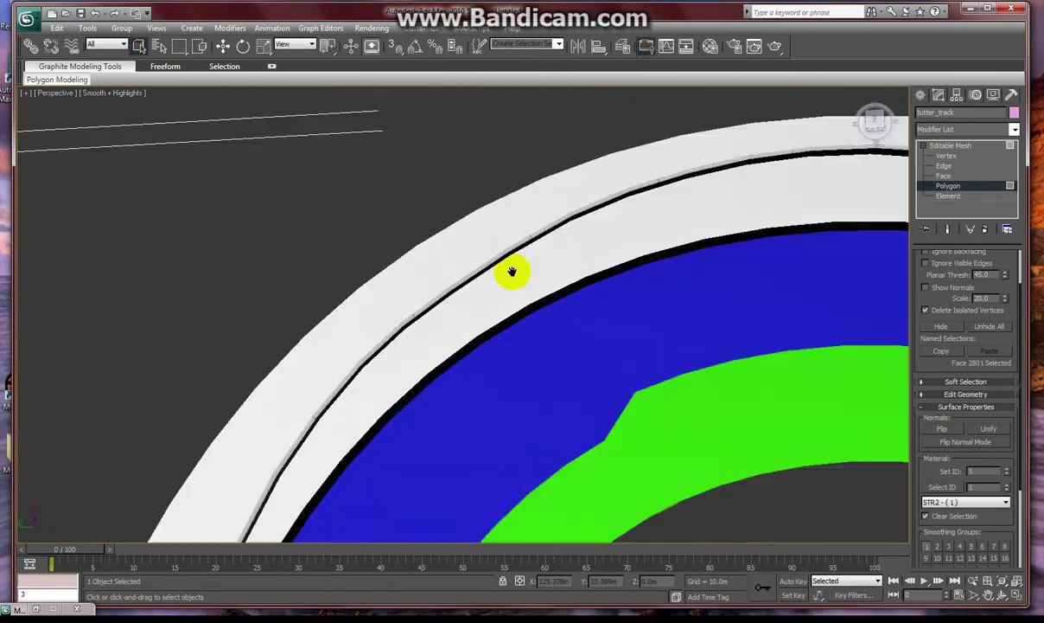
pyautogui.moveTo(513, 273); pyautogui.dragTo(351, 305, button='middle')
pyautogui.keyDown('ctrl'); pyautogui.click(337, 328); pyautogui.keyUp('ctrl')
pyautogui.keyDown('ctrl'); pyautogui.click(363, 275); pyautogui.keyUp('ctrl')
pyautogui.keyDown('ctrl'); pyautogui.click(378, 223); pyautogui.keyUp('ctrl')
pyautogui.moveTo(380, 225); pyautogui.dragTo(376, 290, button='middle')
pyautogui.keyDown('ctrl'); pyautogui.click(373, 392); pyautogui.keyUp('ctrl')
# Extend the outer-lane selection around the middle of the opposite turn
pyautogui.keyDown('alt'); pyautogui.moveTo(414, 253); pyautogui.dragTo(467, 259, button='middle'); pyautogui.keyUp('alt')
pyautogui.keyDown('ctrl'); pyautogui.click(640, 247); pyautogui.keyUp('ctrl')
pyautogui.moveTo(729, 292); pyautogui.dragTo(326, 291, button='middle')
pyautogui.keyDown('ctrl'); pyautogui.click(327, 292); pyautogui.keyUp('ctrl')
pyautogui.keyDown('ctrl'); pyautogui.click(432, 249); pyautogui.keyUp('ctrl')
pyautogui.keyDown('ctrl'); pyautogui.click(495, 249); pyautogui.keyUp('ctrl')
pyautogui.keyDown('alt'); pyautogui.moveTo(432, 249); pyautogui.dragTo(415, 211, button='middle'); pyautogui.keyUp('alt')
pyautogui.keyDown('ctrl'); pyautogui.click(415, 212); pyautogui.keyUp('ctrl')
# Add the remaining outer-lane polygons at the far end of the opposite turn to the selection
pyautogui.keyDown('ctrl'); pyautogui.moveTo(555, 232); pyautogui.dragTo(497, 186); pyautogui.keyUp('ctrl')
pyautogui.keyDown('alt'); pyautogui.moveTo(498, 186); pyautogui.dragTo(529, 201, button='middle'); pyautogui.keyUp('alt')
pyautogui.keyDown('alt'); pyautogui.moveTo(506, 238); pyautogui.dragTo(822, 177, button='middle'); pyautogui.keyUp('alt')
pyautogui.keyDown('ctrl'); pyautogui.moveTo(512, 227); pyautogui.dragTo(517, 302); pyautogui.keyUp('ctrl')
pyautogui.keyDown('ctrl'); pyautogui.moveTo(482, 301); pyautogui.dragTo(483, 392); pyautogui.keyUp('ctrl')
pyautogui.keyDown('alt'); pyautogui.moveTo(483, 391); pyautogui.dragTo(486, 188, button='middle'); pyautogui.keyUp('alt')
# Assign the yellow material's ID to the opposite turn's selected outer lane and clear the selection
pyautogui.click(982, 471)
pyautogui.write('4')
pyautogui.press('Return')
pyautogui.moveTo(296, 363); pyautogui.dragTo(618, 607, button='middle')
pyautogui.click(254, 368)
pyautogui.click(391, 433)
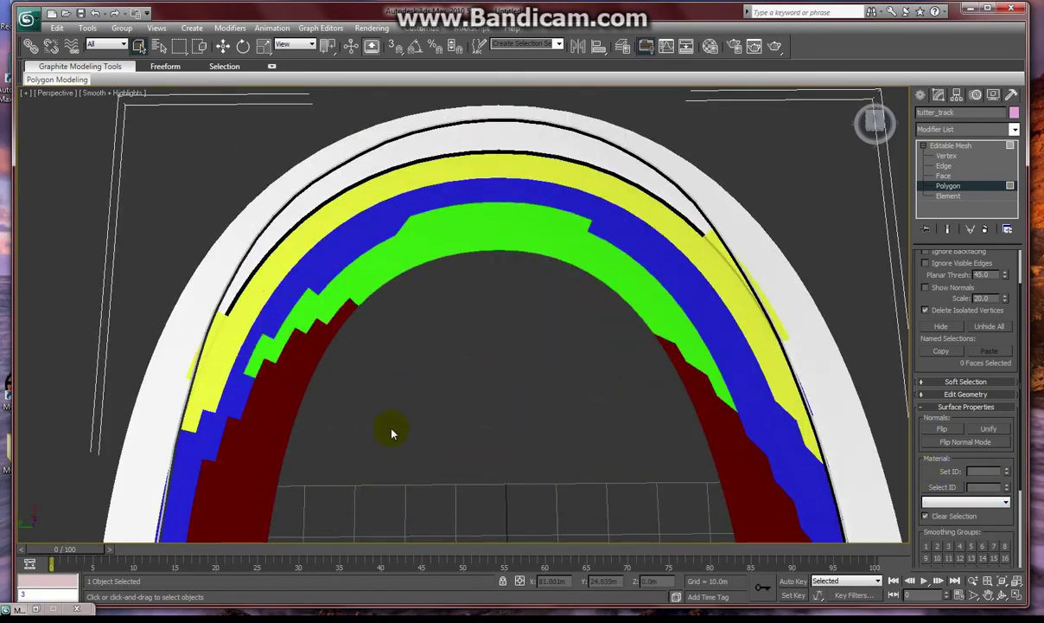
# Select the opposite turn's blue middle-lane polygons between the yellow and green lanes, from end to end
pyautogui.keyDown('alt'); pyautogui.moveTo(436, 422); pyautogui.dragTo(680, 271, button='middle'); pyautogui.keyUp('alt')
pyautogui.click(680, 270)
pyautogui.keyDown('ctrl'); pyautogui.click(689, 249); pyautogui.keyUp('ctrl')
pyautogui.keyDown('ctrl'); pyautogui.click(678, 294); pyautogui.keyUp('ctrl')
pyautogui.keyDown('ctrl'); pyautogui.click(672, 321); pyautogui.keyUp('ctrl')
pyautogui.keyDown('alt'); pyautogui.moveTo(672, 324); pyautogui.dragTo(653, 346, button='middle'); pyautogui.keyUp('alt')
pyautogui.keyDown('ctrl'); pyautogui.click(652, 347); pyautogui.keyUp('ctrl')
pyautogui.keyDown('ctrl'); pyautogui.click(626, 370); pyautogui.keyUp('ctrl')
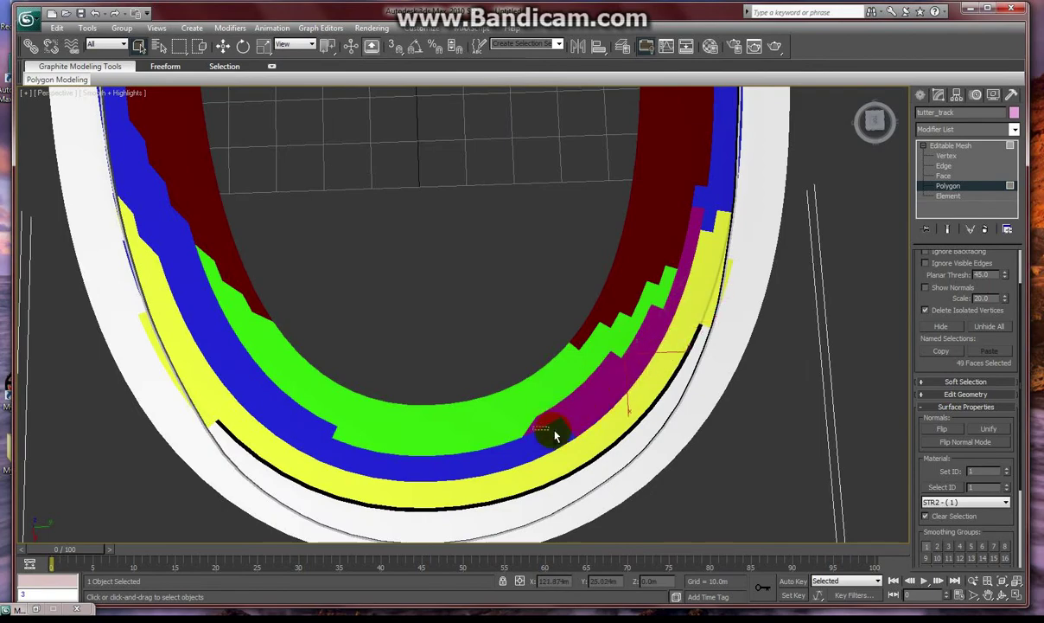
pyautogui.keyDown('alt'); pyautogui.moveTo(390, 437); pyautogui.dragTo(372, 393, button='middle'); pyautogui.keyUp('alt')
pyautogui.moveTo(435, 444); pyautogui.dragTo(391, 402, button='middle')
# Assign the TUR2 material ID to the opposite turn's middle lane and clear the selection
pyautogui.doubleClick(982, 472)
pyautogui.write('3')
pyautogui.click(778, 450)
pyautogui.scroll(5, 525, 426)
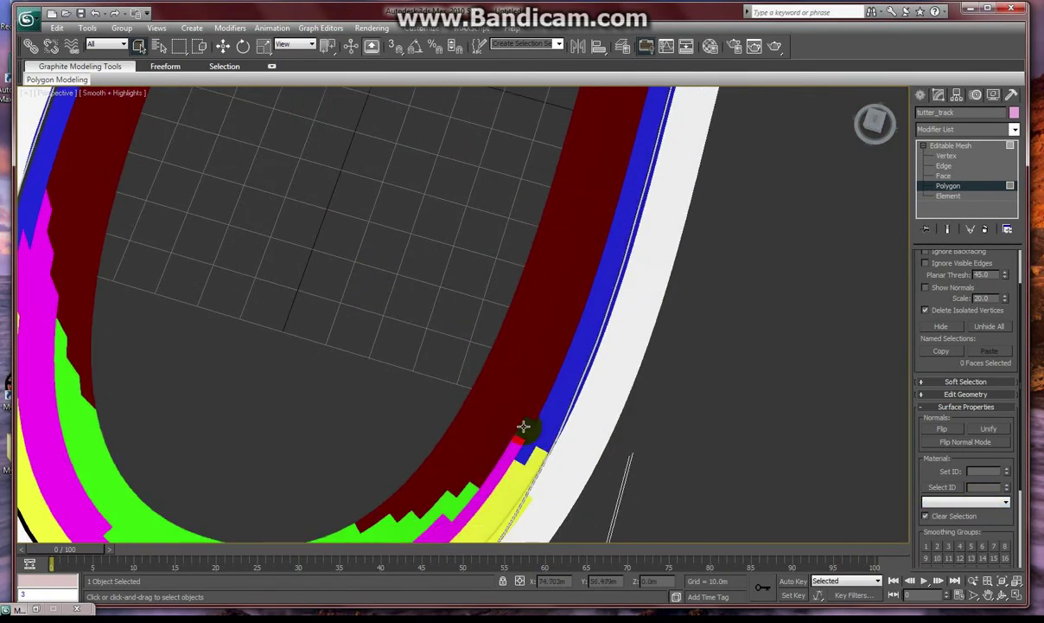
# Select the surplus yellow polygons at the tapered end of the outer lane beside the blue straight
pyautogui.click(525, 427)
pyautogui.scroll(-7, 606, 398)
pyautogui.keyDown('alt'); pyautogui.moveTo(605, 398); pyautogui.dragTo(517, 339, button='middle'); pyautogui.keyUp('alt')
pyautogui.scroll(5, 456, 280)
pyautogui.moveTo(457, 280); pyautogui.dragTo(304, 369, button='middle')
pyautogui.keyDown('ctrl'); pyautogui.click(480, 201); pyautogui.keyUp('ctrl')
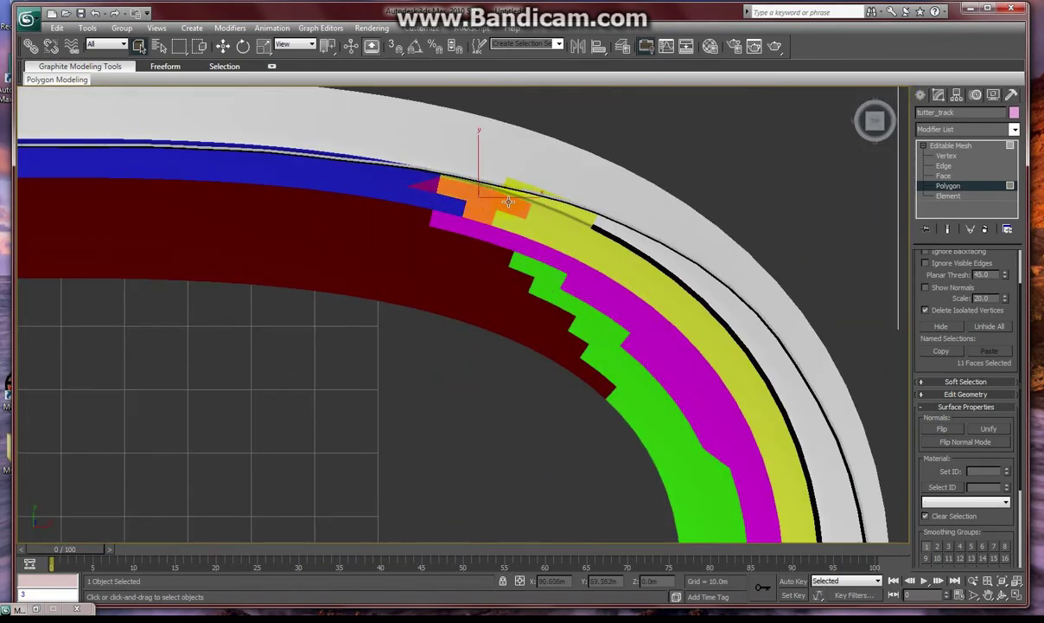
# Assign the STR2 sub-material to the selected yellow end polygons and clear the selection
pyautogui.click(991, 502)
pyautogui.click(960, 532)
pyautogui.click(449, 346)
# Assign material ID 2 (STR2) to the stray polygons at the tip of the middle lane beside the blue straight and clear the selection
pyautogui.scroll(-7, 444, 304)
pyautogui.moveTo(444, 304); pyautogui.dragTo(374, 411, button='middle')
pyautogui.scroll(6, 335, 429)
pyautogui.click(405, 244)
pyautogui.keyDown('ctrl'); pyautogui.click(349, 235); pyautogui.keyUp('ctrl')
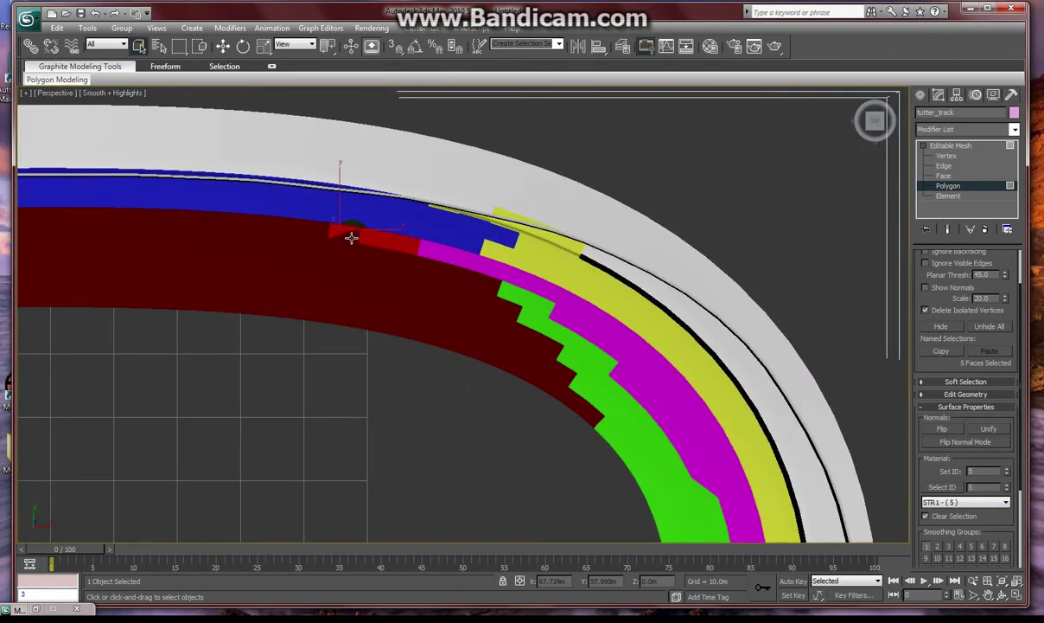
pyautogui.doubleClick(982, 472)
pyautogui.write('2')
pyautogui.click(418, 521)
# Load tutter_track's instance settings in the GMT Converter and convert the mesh to GMT
pyautogui.scroll(-4, 419, 521)
pyautogui.scroll(-5, 419, 521)
pyautogui.scroll(5, 423, 518)
pyautogui.moveTo(423, 519); pyautogui.dragTo(663, 379, button='middle')
pyautogui.click(1018, 96)
pyautogui.click(1016, 96)
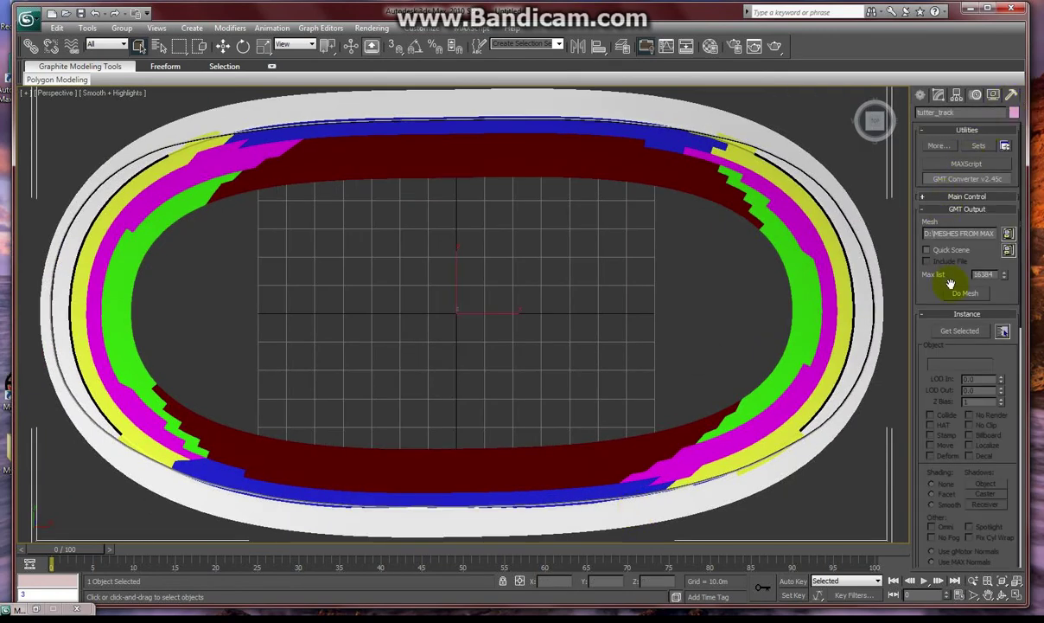
pyautogui.click(967, 333)
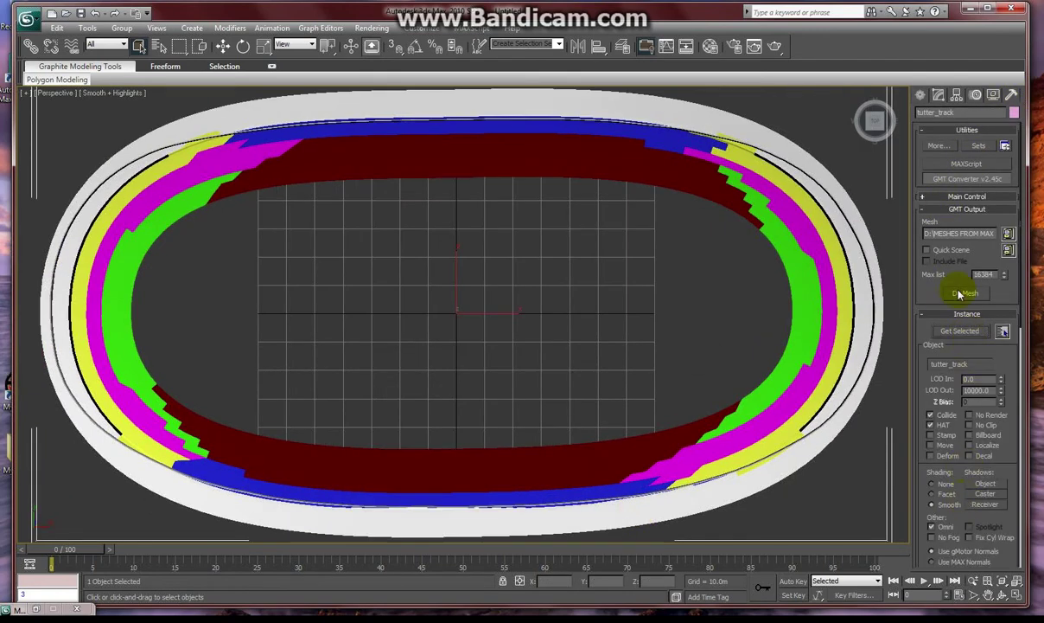
pyautogui.click(963, 293)
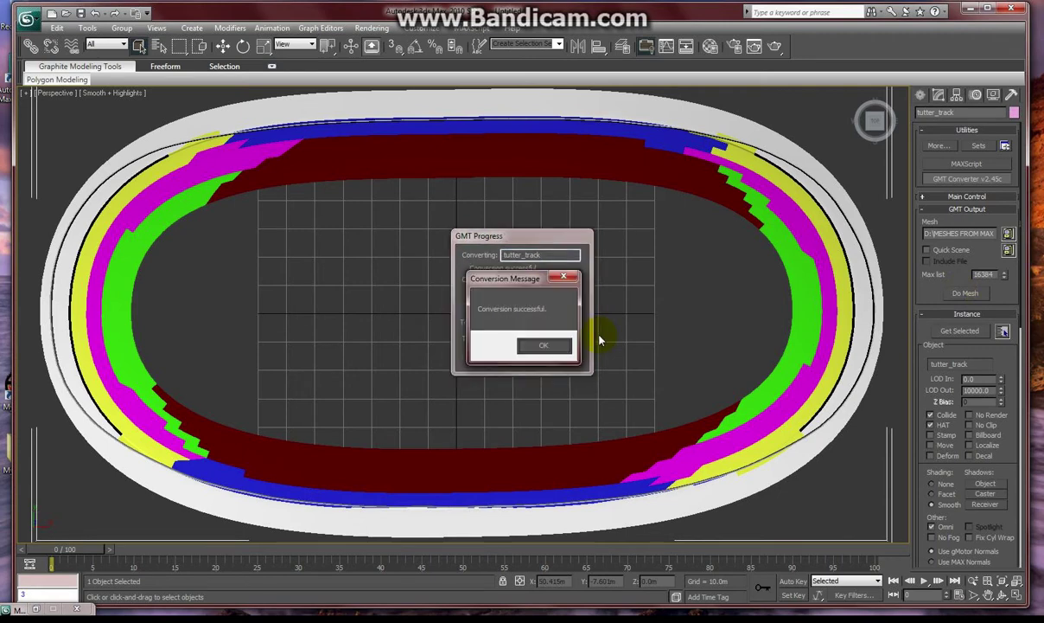
pyautogui.click(555, 346)
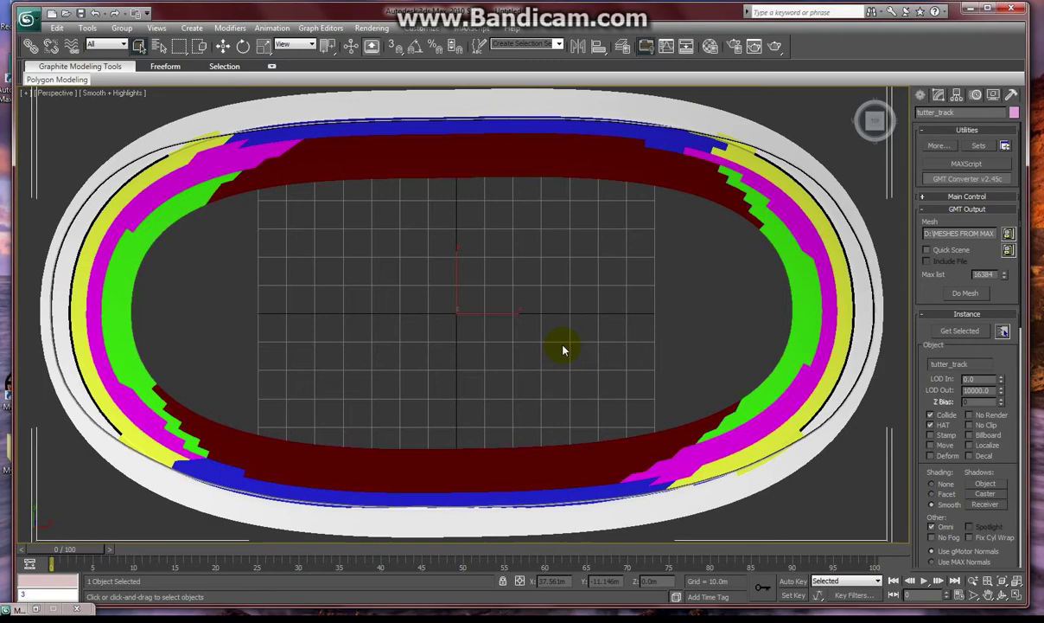
# Replace the STR1 sub-material's dark red colour map with the dirt texture and go through its specular and bump maps
pyautogui.press('m')
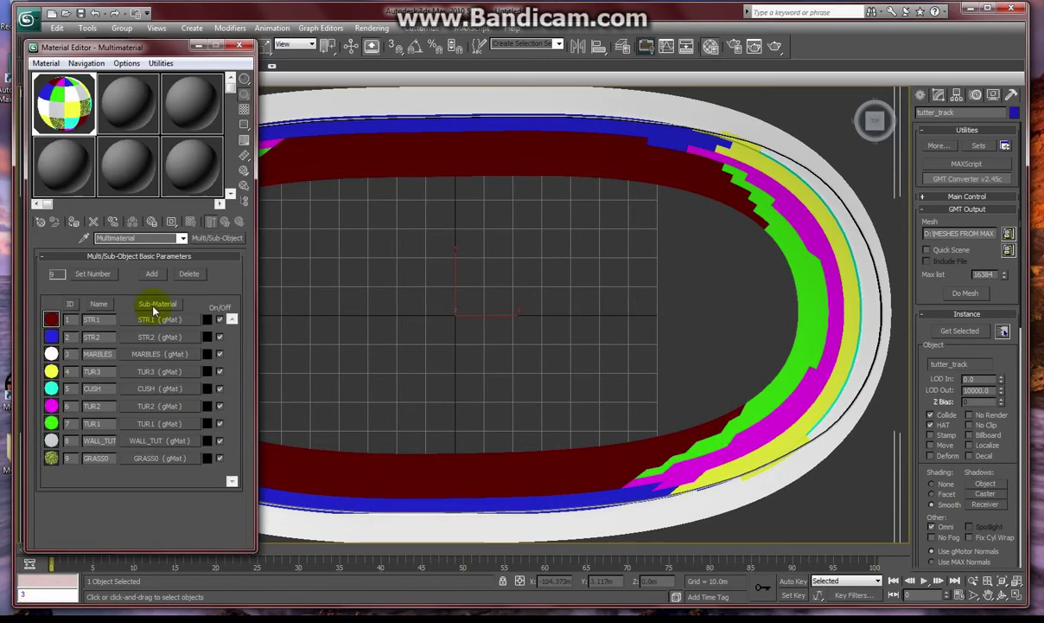
pyautogui.click(155, 324)
pyautogui.scroll(-3, 135, 338)
pyautogui.click(123, 379)
pyautogui.click(172, 284)
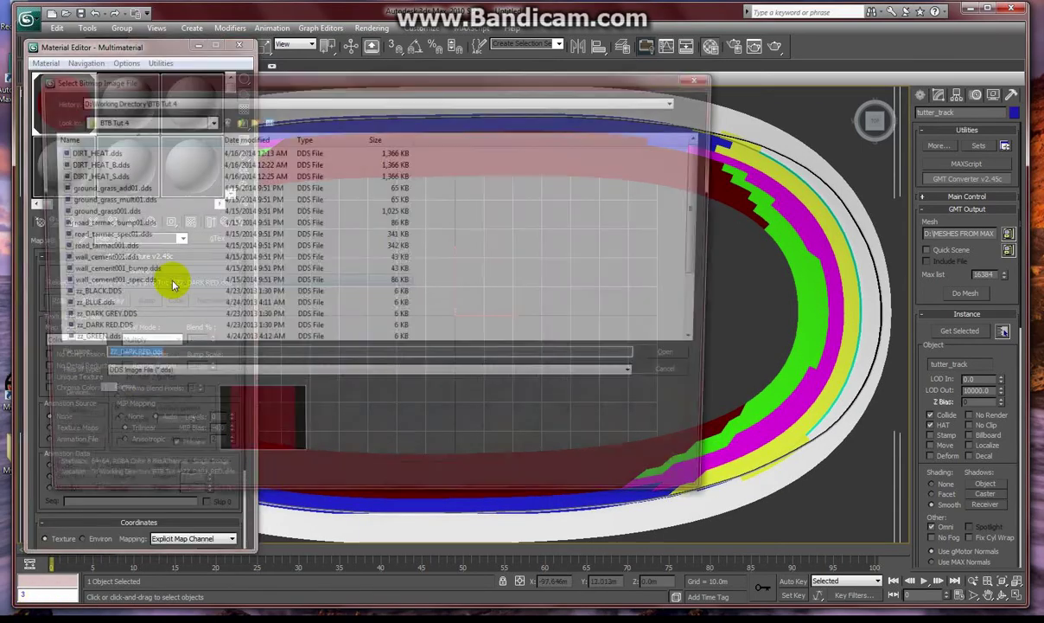
pyautogui.press('Escape')
pyautogui.click(225, 222)
pyautogui.scroll(-1, 165, 324)
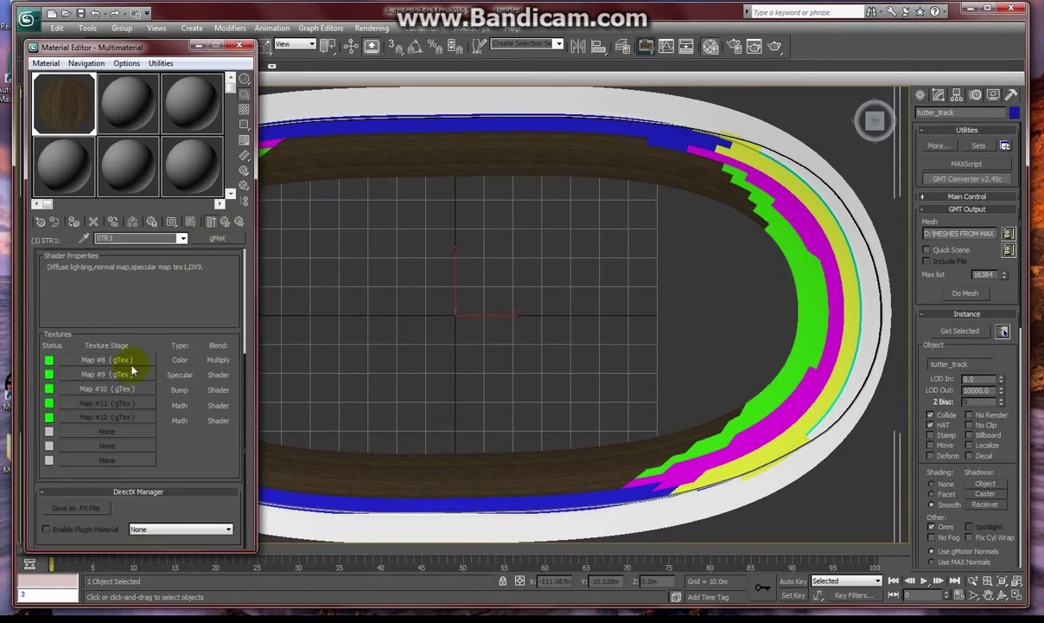
pyautogui.click(130, 372)
pyautogui.scroll(-3, 212, 432)
pyautogui.click(225, 222)
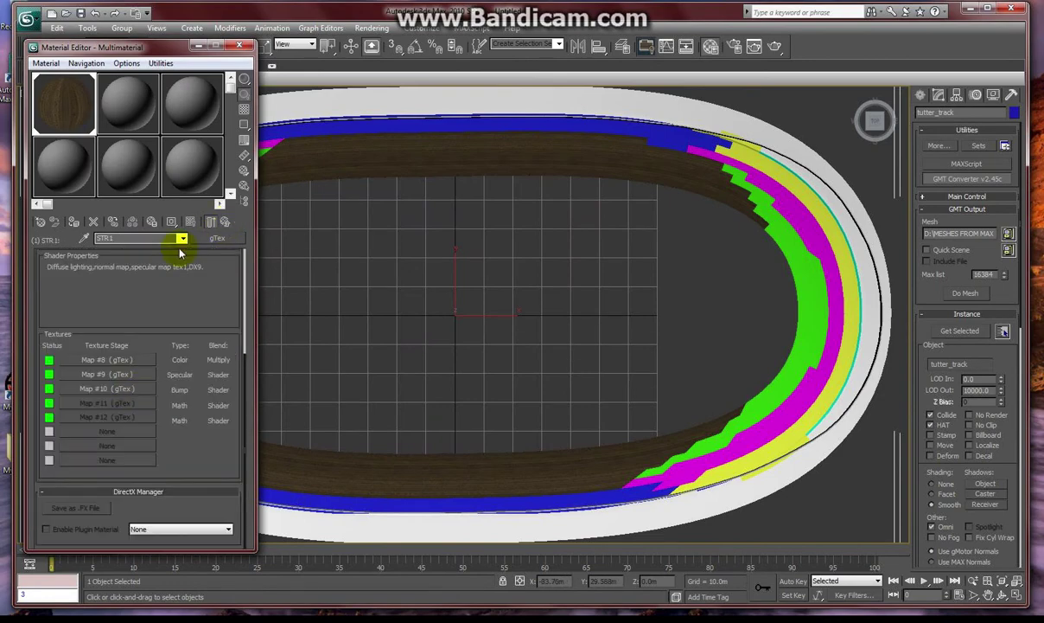
pyautogui.click(136, 388)
pyautogui.click(216, 221)
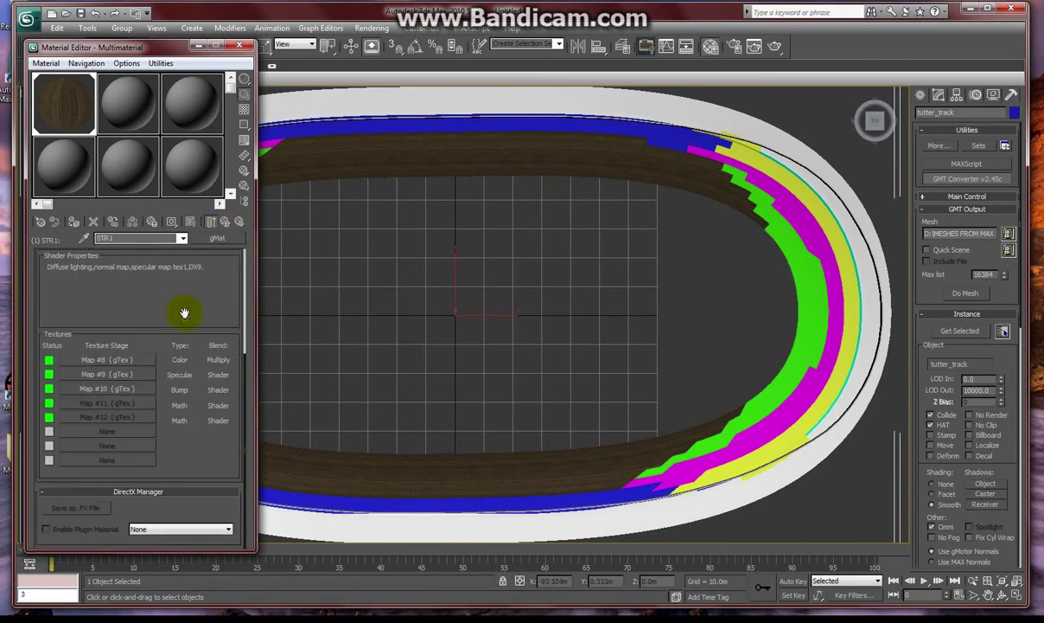
pyautogui.click(215, 221)
# Paste copies of the STR1 sub-material over the sub-materials with IDs 2 through 7
pyautogui.rightClick(176, 339)
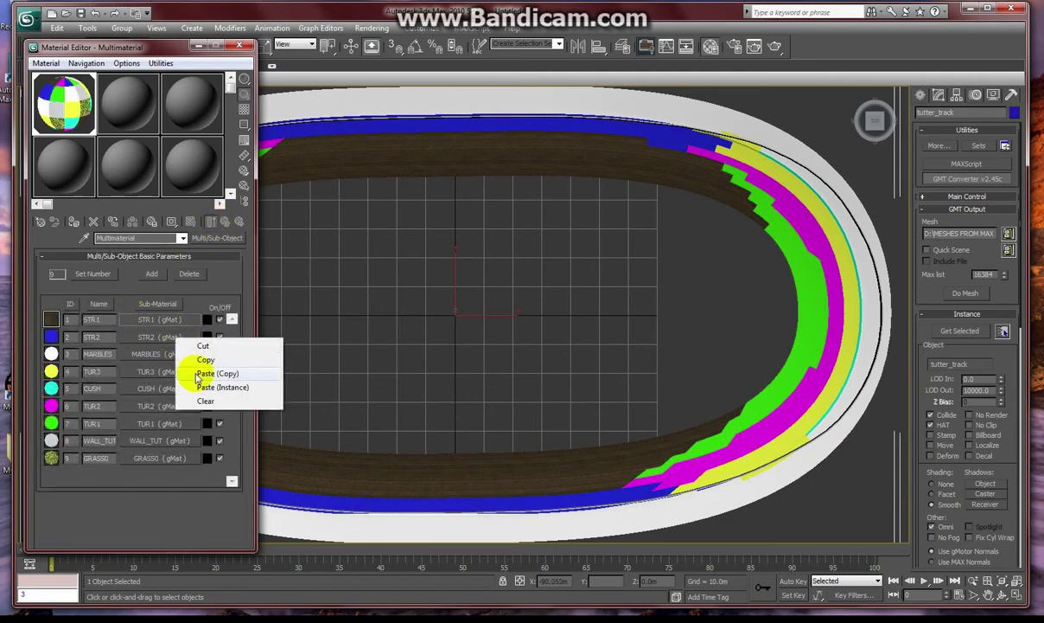
pyautogui.click(198, 376)
pyautogui.rightClick(173, 354)
pyautogui.click(194, 389)
pyautogui.rightClick(171, 371)
pyautogui.click(192, 407)
pyautogui.rightClick(169, 388)
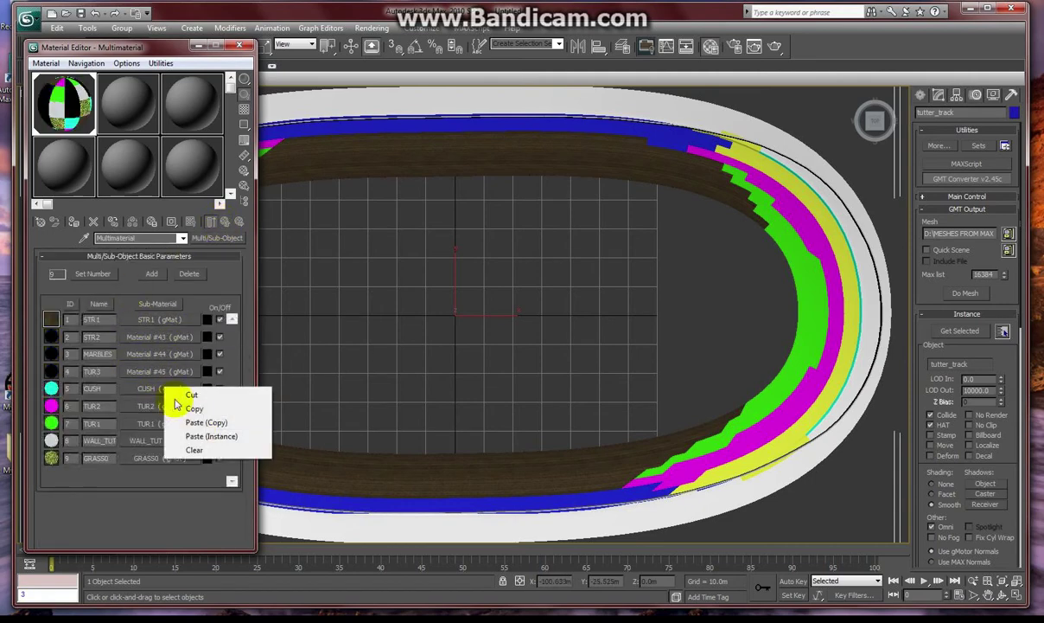
pyautogui.click(191, 424)
pyautogui.rightClick(166, 406)
pyautogui.click(204, 441)
pyautogui.rightClick(164, 424)
pyautogui.click(204, 459)
# Rename the pasted material in sub-material slot 2 as STR2
pyautogui.doubleClick(91, 336)
pyautogui.hotkey('ctrl', 'c')
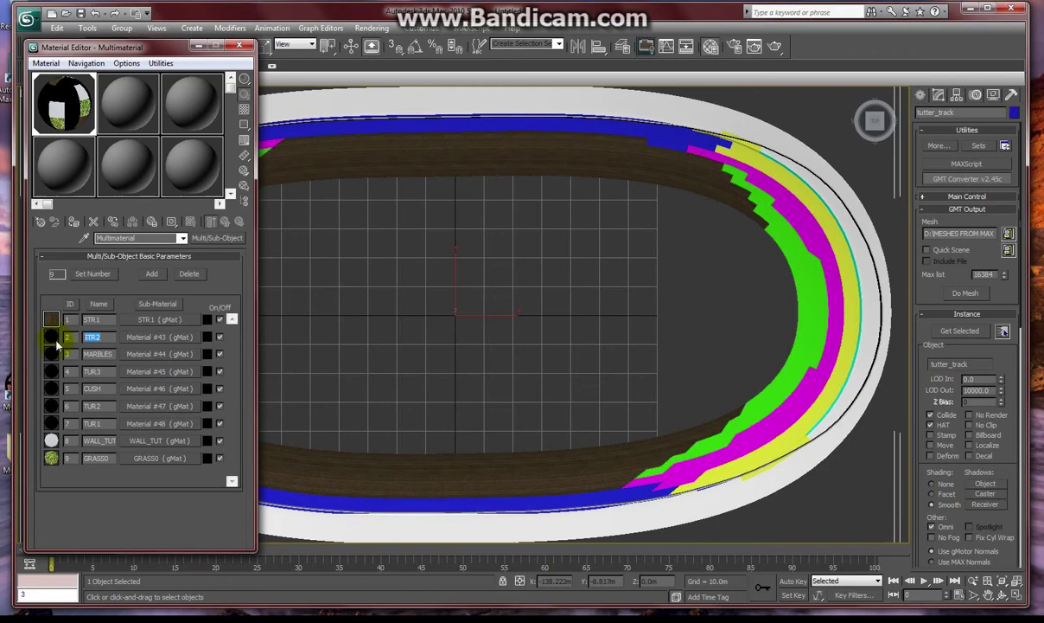
pyautogui.click(144, 340)
pyautogui.doubleClick(137, 239)
pyautogui.hotkey('ctrl', 'v')
pyautogui.click(222, 223)
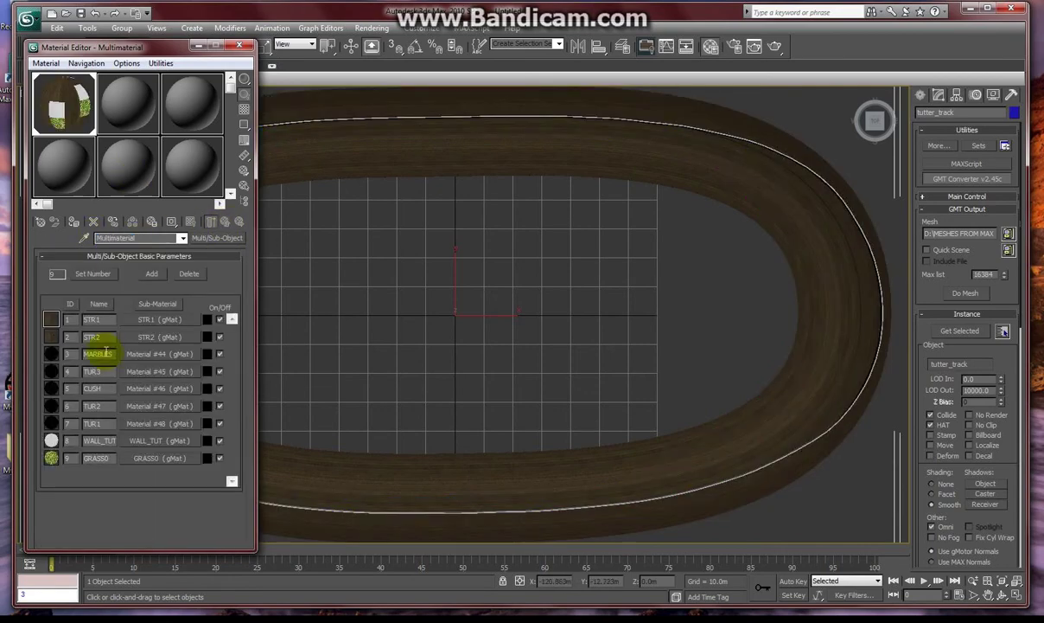
# Rename the pasted material in sub-material slot 3 as MARBLES
pyautogui.doubleClick(105, 354)
pyautogui.hotkey('ctrl', 'c')
pyautogui.click(159, 354)
pyautogui.click(138, 225)
pyautogui.hotkey('ctrl', 'v')
pyautogui.click(210, 222)
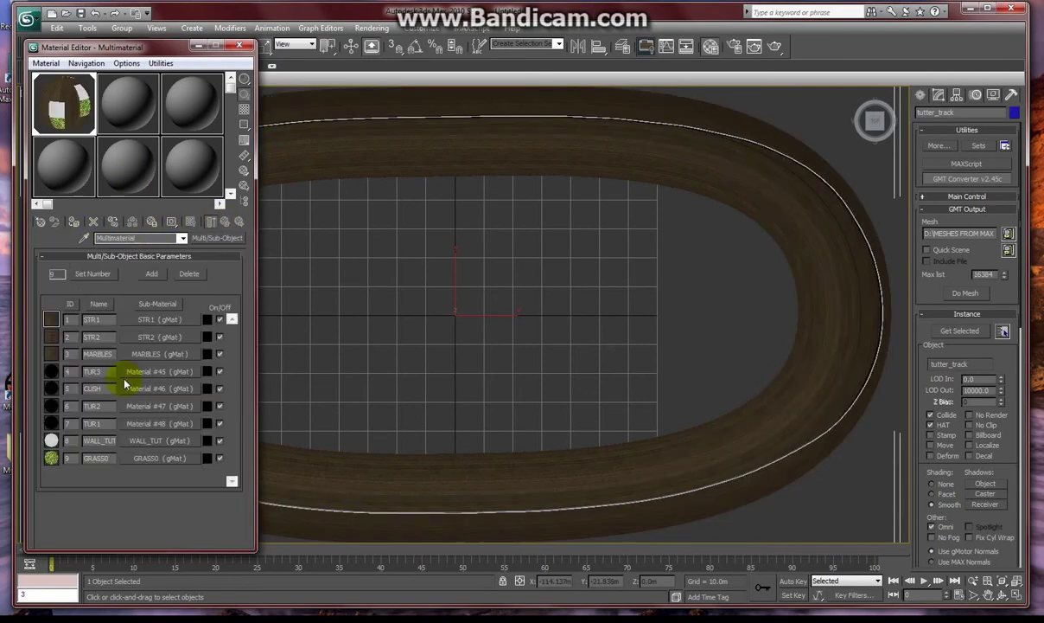
# Rename the pasted material in sub-material slot 4 as TUR3
pyautogui.doubleClick(95, 371)
pyautogui.hotkey('ctrl', 'c')
pyautogui.click(168, 374)
pyautogui.moveTo(140, 238); pyautogui.dragTo(48, 236)
pyautogui.hotkey('ctrl', 'v')
pyautogui.click(224, 222)
# Rename the pasted material in sub-material slot 5 as CUSH
pyautogui.doubleClick(96, 389)
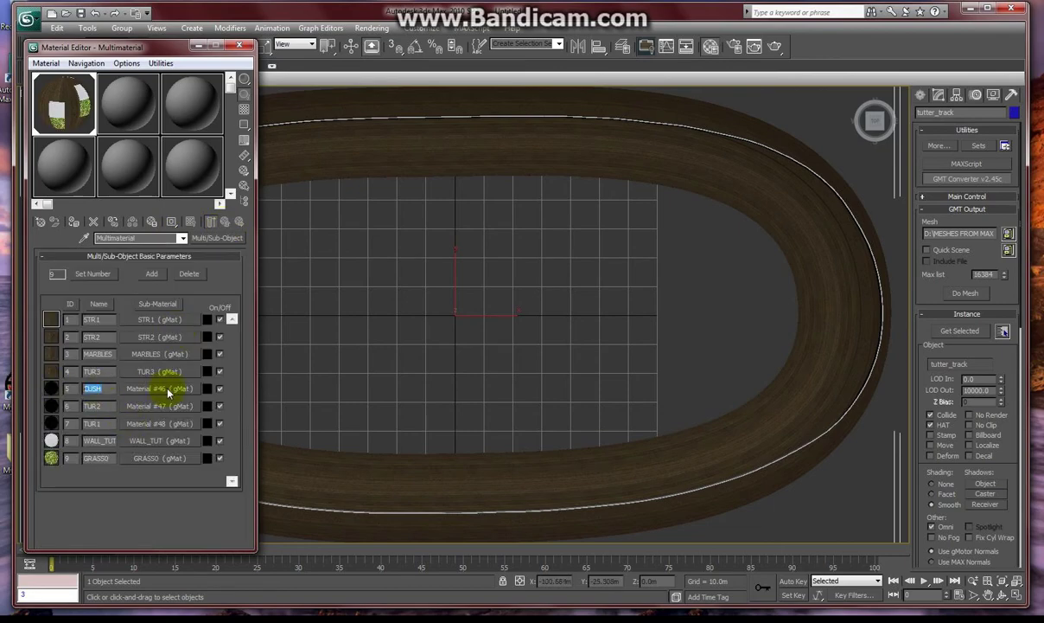
pyautogui.hotkey('ctrl', 'c')
pyautogui.click(170, 391)
pyautogui.doubleClick(141, 237)
pyautogui.hotkey('ctrl', 'v')
pyautogui.click(225, 224)
# Rename the pasted material in sub-material slot 6 as TUR2
pyautogui.moveTo(111, 407); pyautogui.dragTo(48, 405)
pyautogui.hotkey('ctrl', 'c')
pyautogui.click(165, 409)
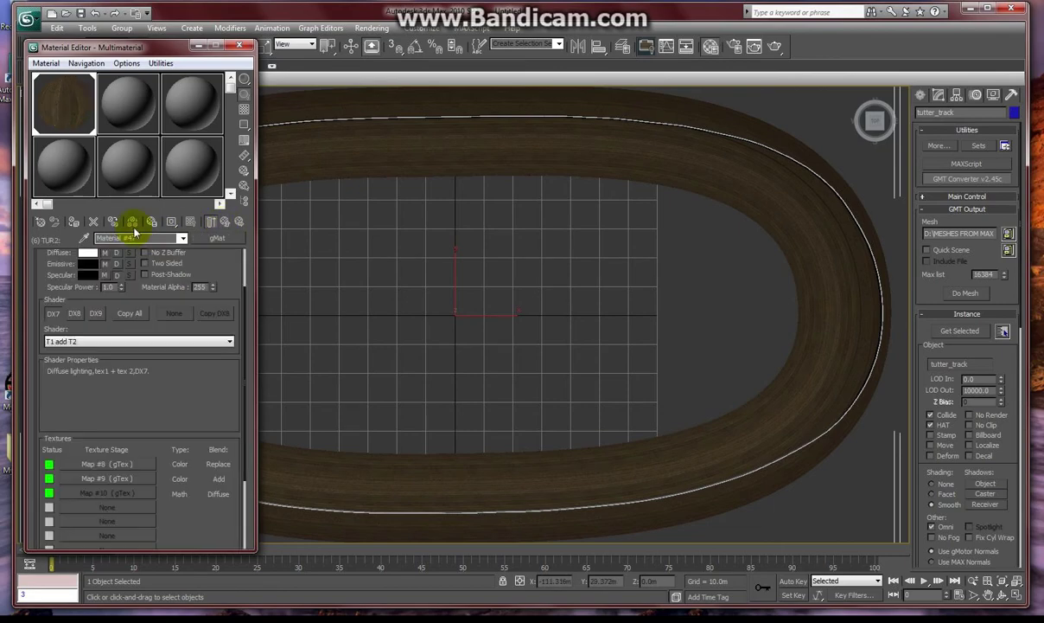
pyautogui.doubleClick(144, 237)
pyautogui.hotkey('ctrl', 'v')
pyautogui.click(210, 221)
# Rename the pasted material in sub-material slot 7 as TUR1 and put the Material Editor away
pyautogui.doubleClick(96, 423)
pyautogui.hotkey('ctrl', 'c')
pyautogui.click(159, 423)
pyautogui.click(139, 237)
pyautogui.hotkey('ctrl', 'v')
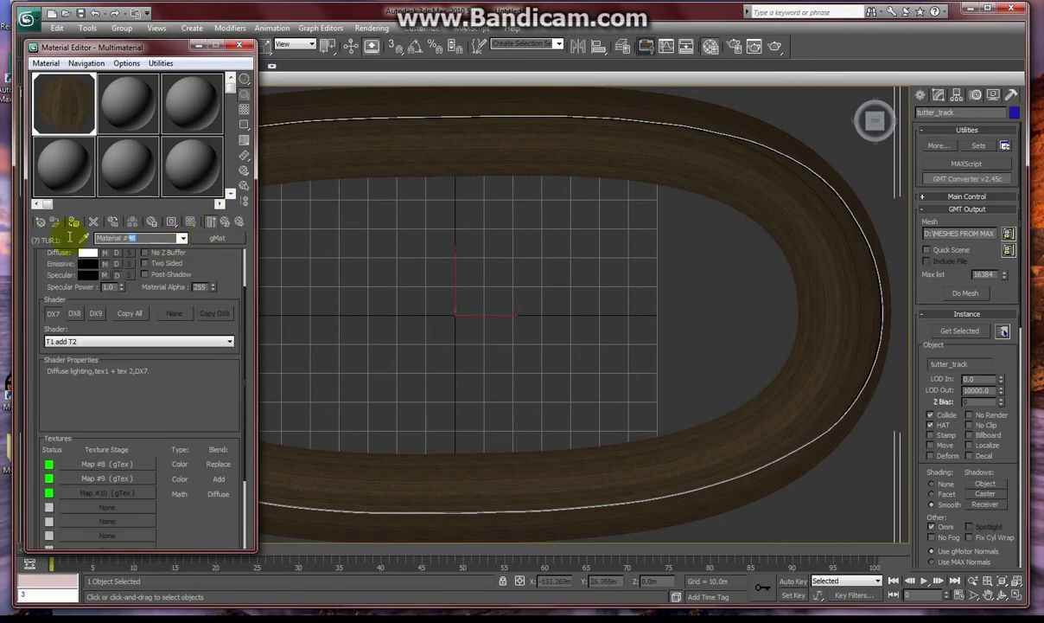
pyautogui.click(210, 221)
pyautogui.click(198, 45)
# Rename the track object as tutter_heat with its polygon sub-object level active
pyautogui.moveTo(546, 450); pyautogui.dragTo(644, 338, button='middle')
pyautogui.keyDown('alt'); pyautogui.moveTo(640, 414); pyautogui.dragTo(658, 406, button='middle'); pyautogui.keyUp('alt')
pyautogui.click(938, 95)
pyautogui.click(950, 186)
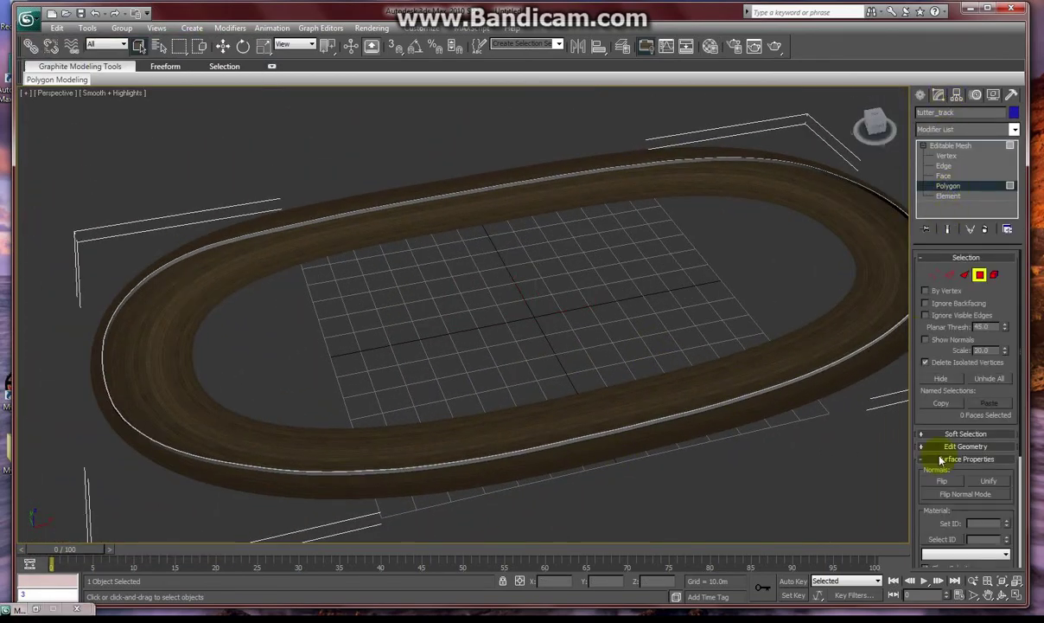
pyautogui.moveTo(956, 113); pyautogui.dragTo(938, 112)
pyautogui.write('heat')
# Check the polygon assignments of tutter_heat by selecting them by sub-material, from STR1 through TUR1
pyautogui.click(991, 553)
pyautogui.click(972, 564)
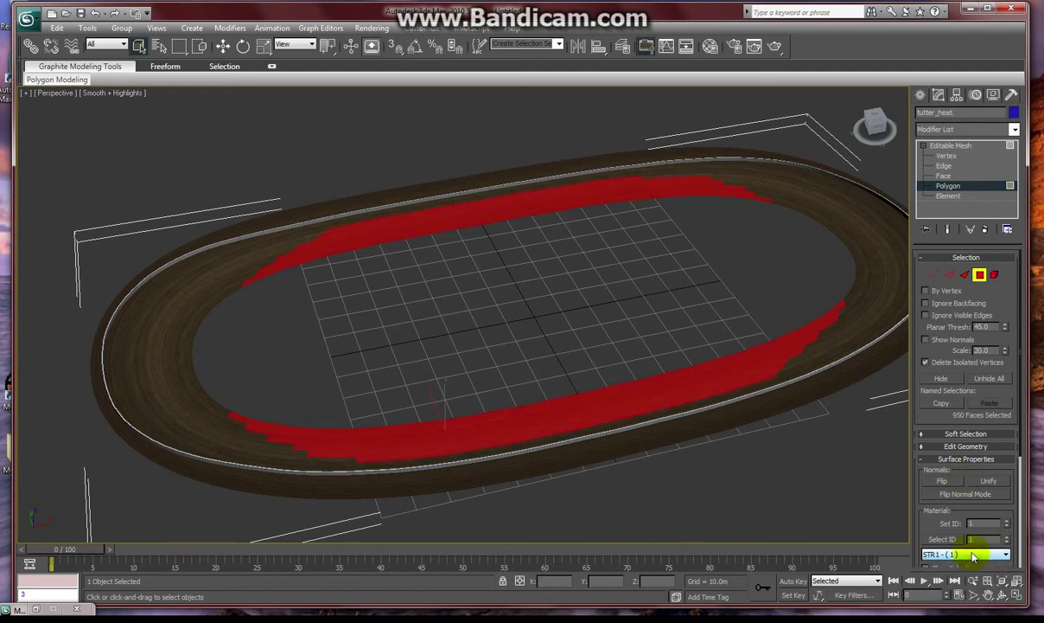
pyautogui.scroll(-1, 974, 556)
pyautogui.scroll(-4, 974, 557)
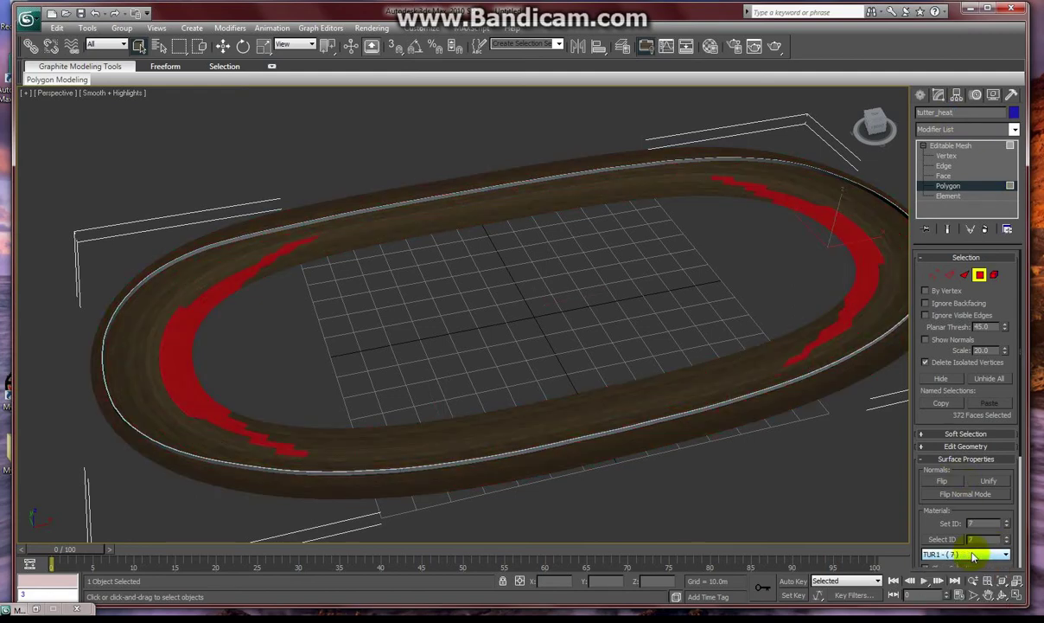
pyautogui.scroll(5, 975, 557)
# Convert the tutter_heat mesh to GMT with the GMT Converter
pyautogui.click(1011, 94)
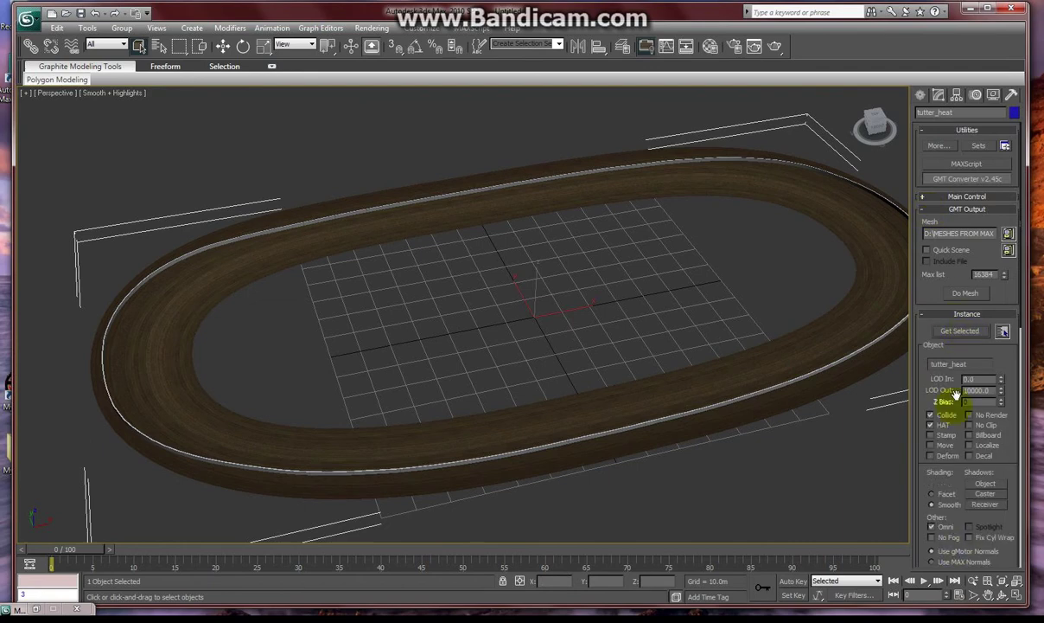
pyautogui.click(965, 292)
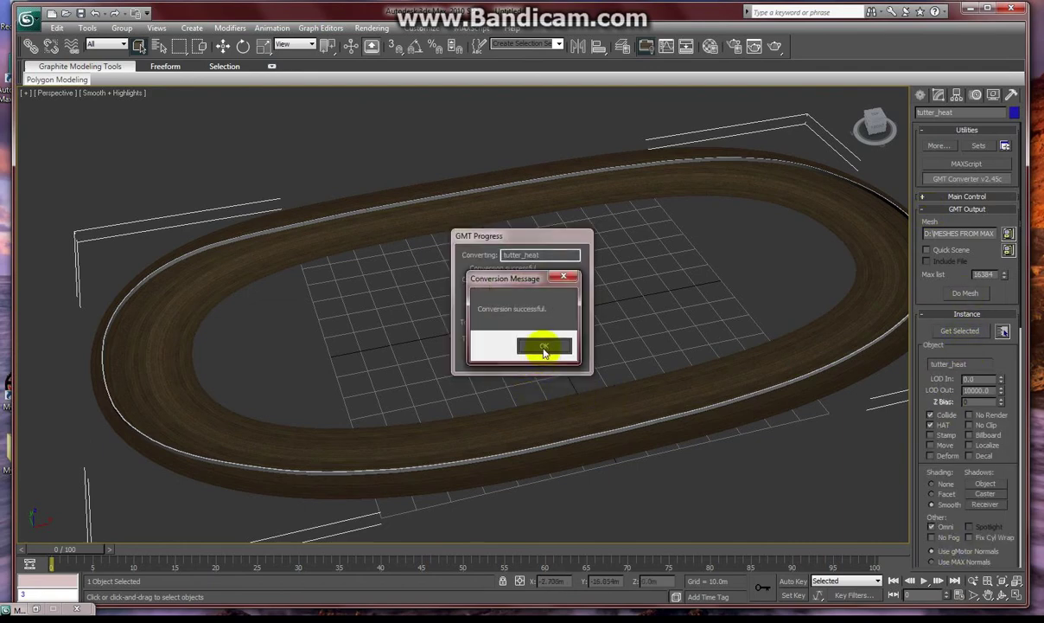
pyautogui.click(541, 346)
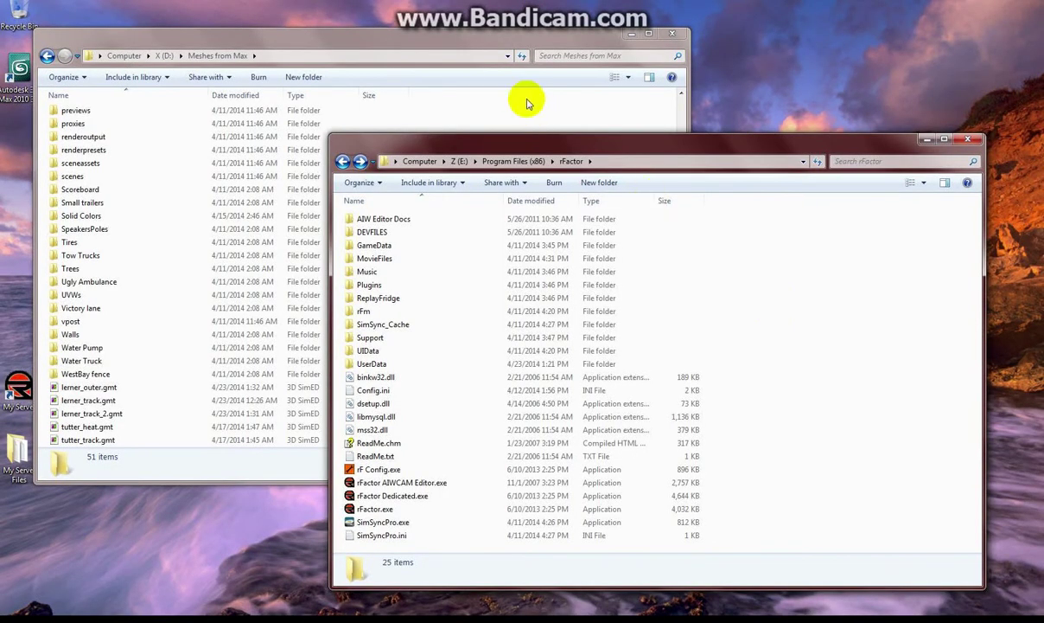
# In Windows Explorer, select tutter_heat.gmt and tutter_track.gmt in the Meshes from Max folder on drive D
pyautogui.click(233, 48)
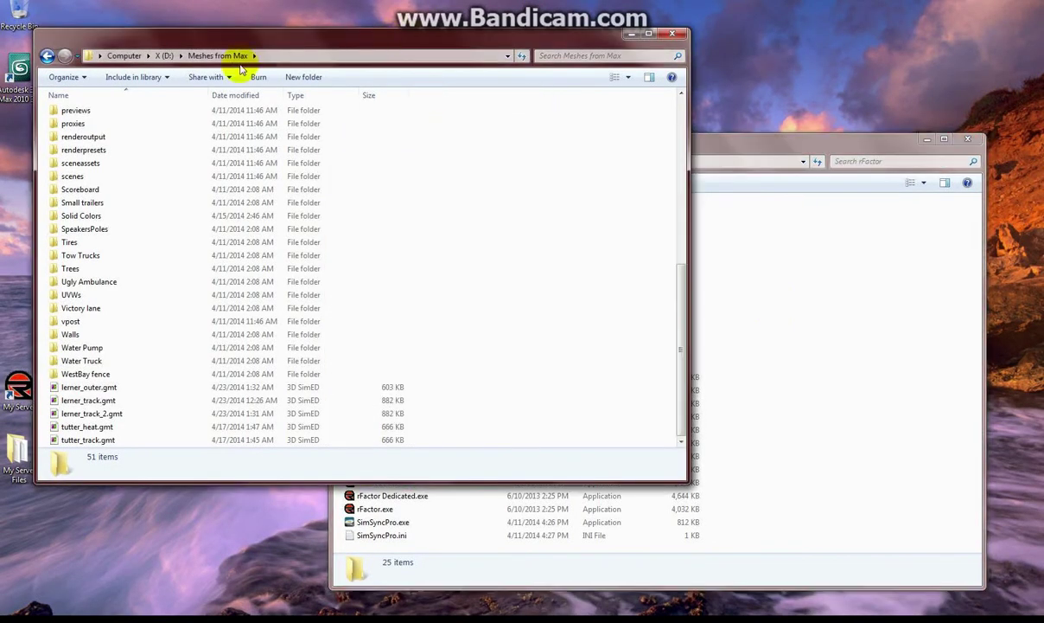
pyautogui.click(49, 57)
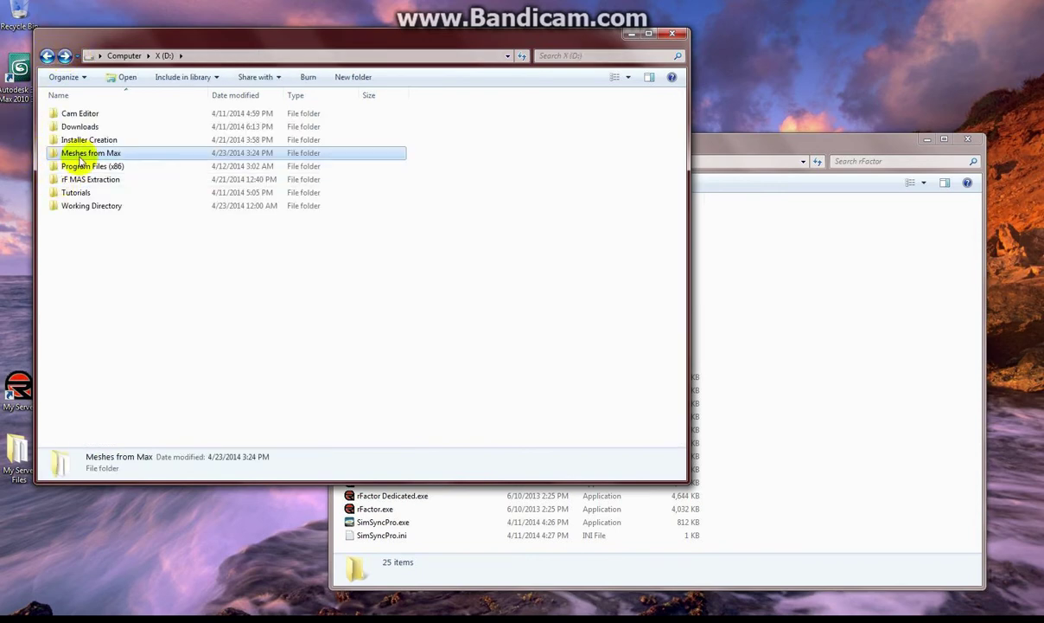
pyautogui.doubleClick(83, 156)
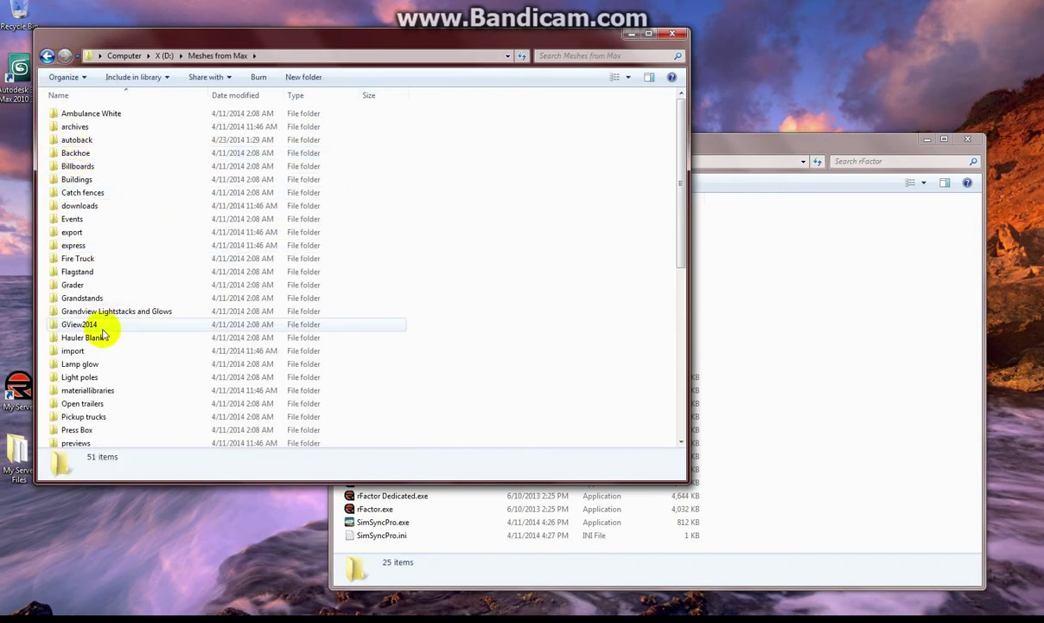
pyautogui.scroll(-8, 95, 346)
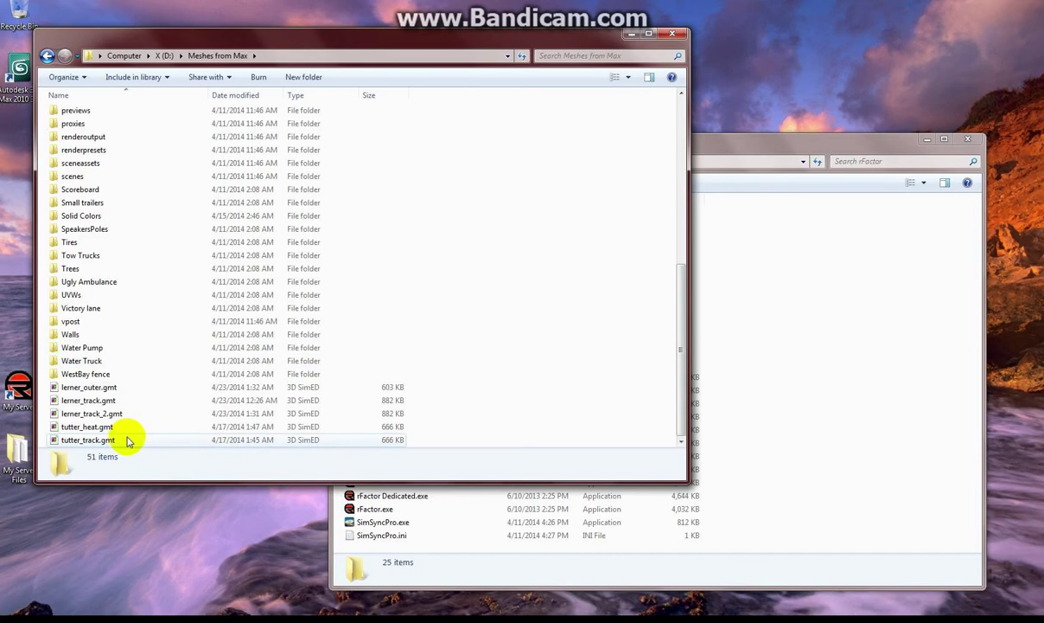
pyautogui.click(73, 427)
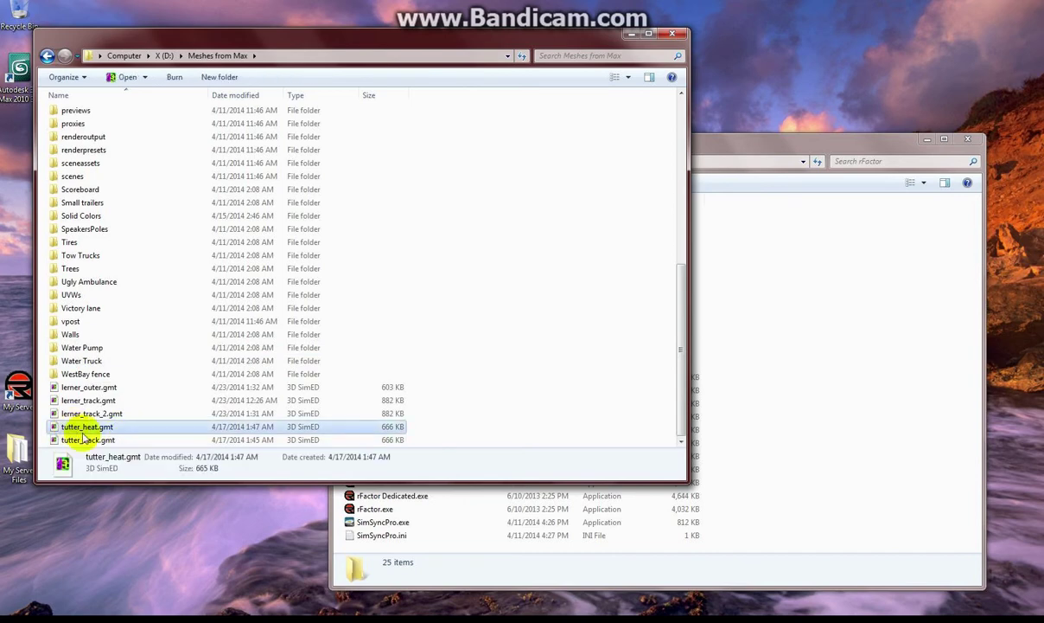
pyautogui.keyDown('shift'); pyautogui.click(100, 441); pyautogui.keyUp('shift')
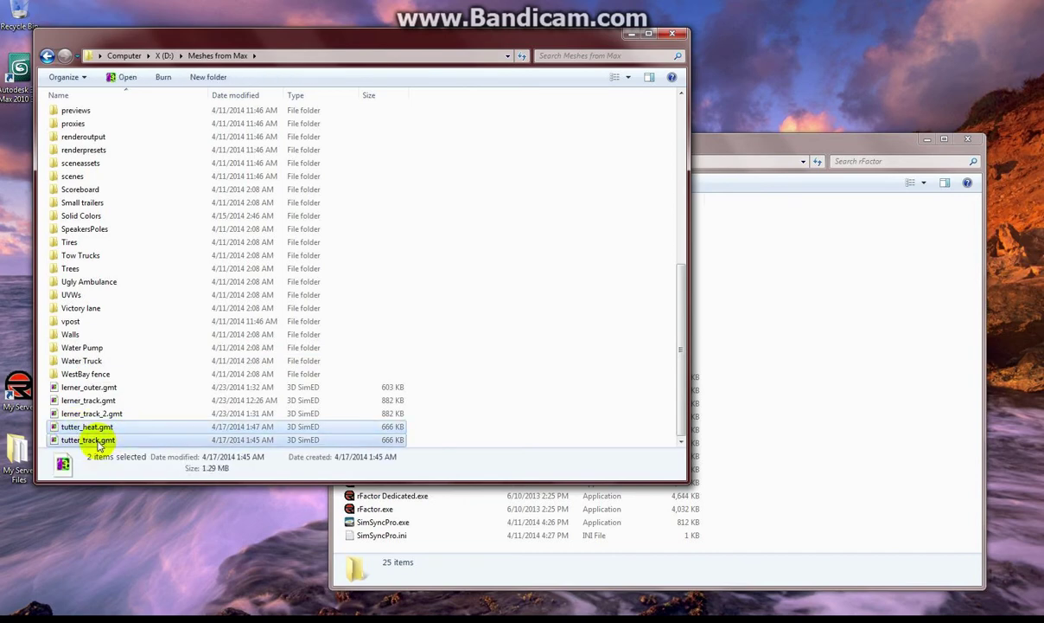
# Paste the two GMT files into rFactor's GameData\Locations\BobsTrackBuilder\Track01 folder
pyautogui.click(728, 153)
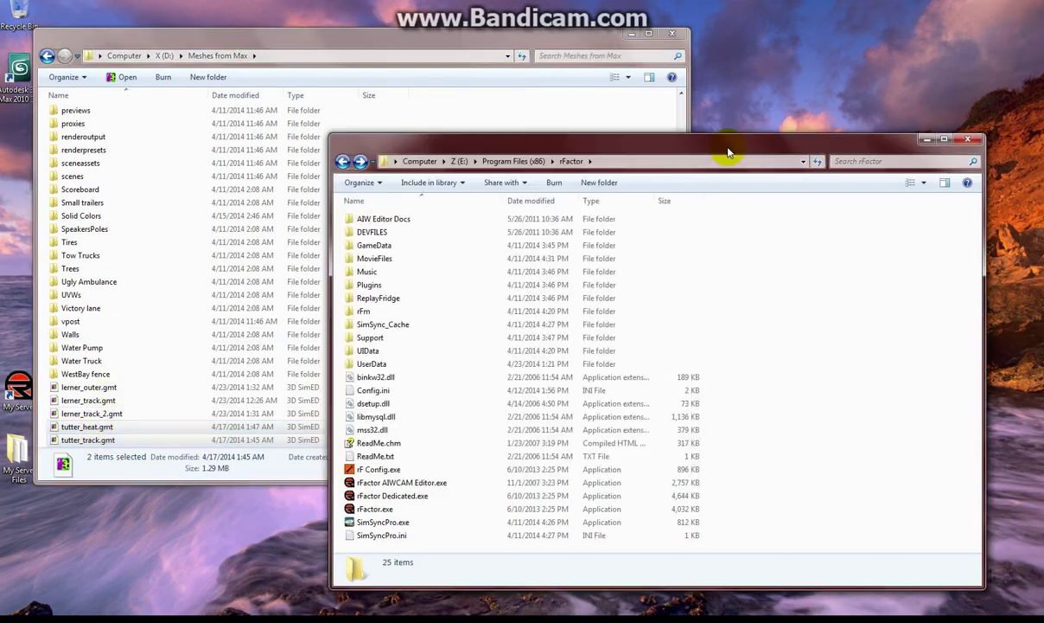
pyautogui.click(373, 247)
pyautogui.doubleClick(371, 247)
pyautogui.doubleClick(371, 247)
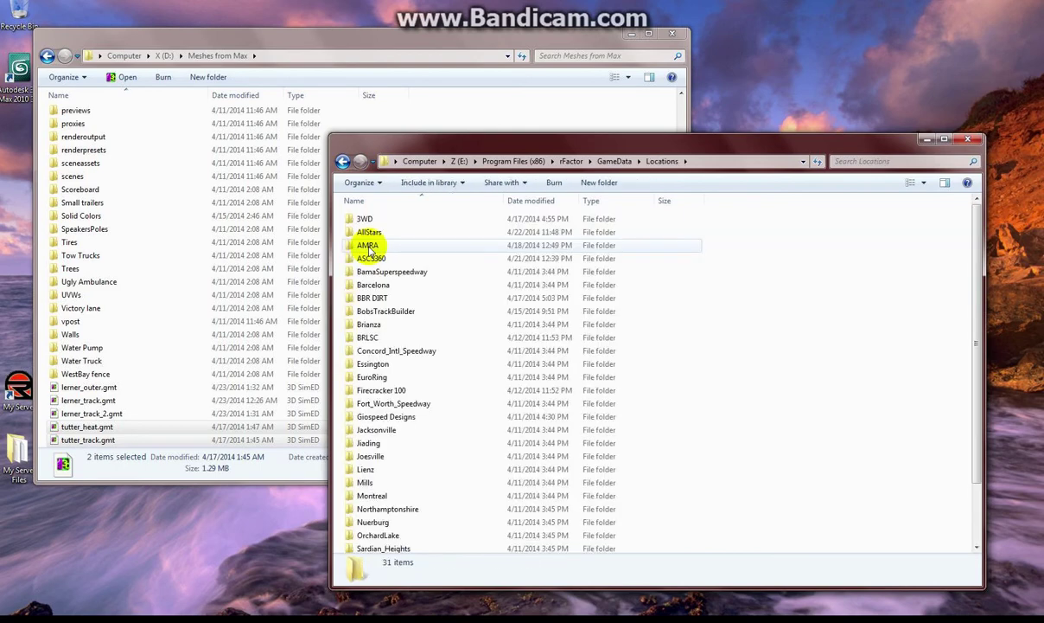
pyautogui.doubleClick(374, 311)
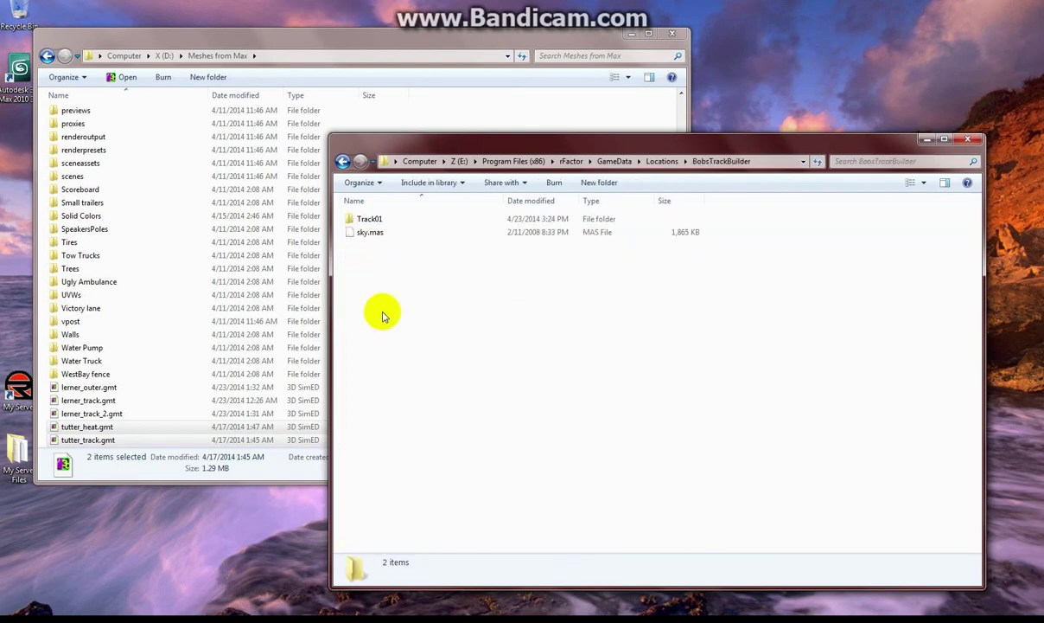
pyautogui.doubleClick(365, 218)
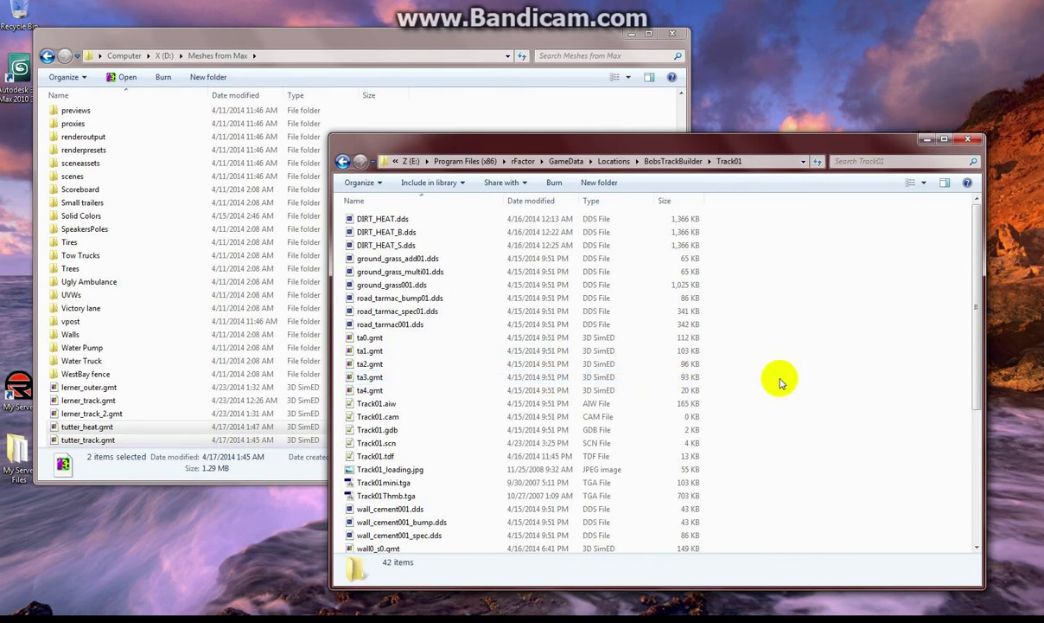
pyautogui.hotkey('ctrl', 'v')
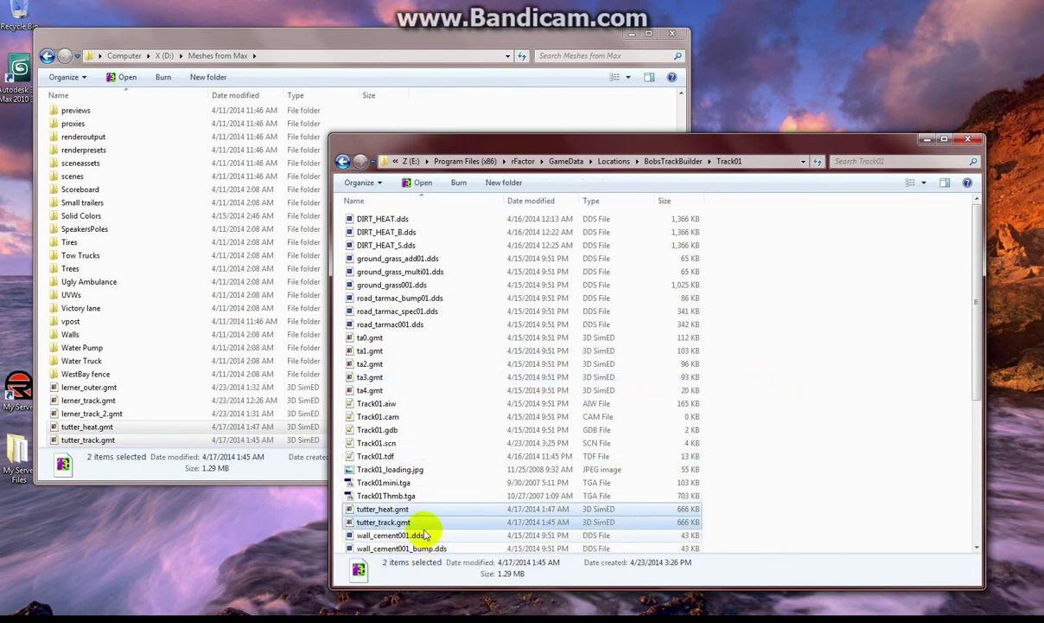
# Examine the Track01 folder for the tutter GMT meshes, the DIRT_HEAT textures and the zz_ colour DDS files
pyautogui.click(403, 510)
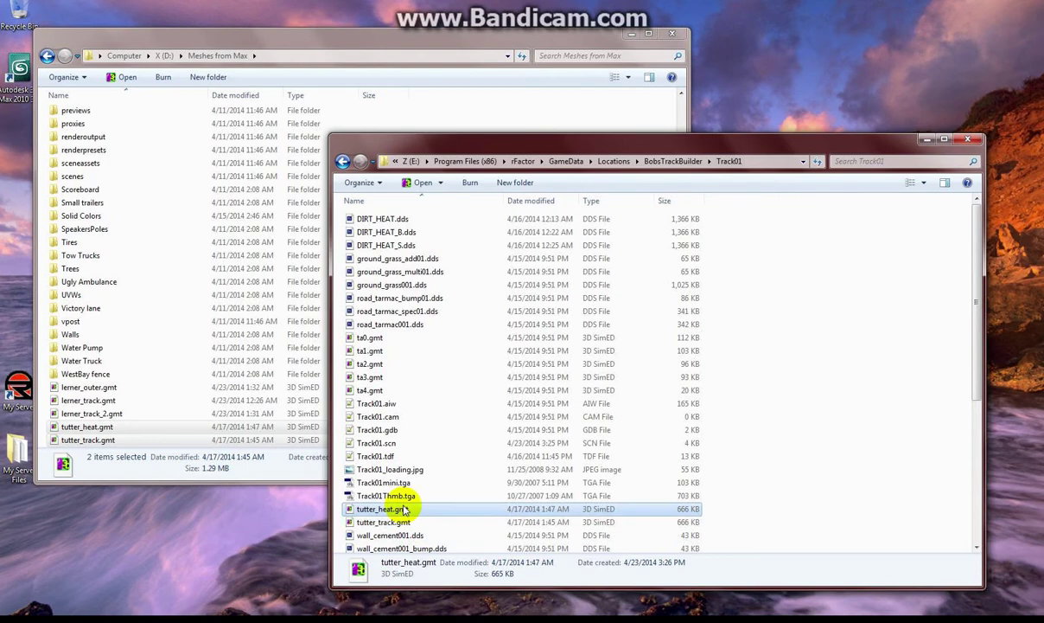
pyautogui.click(465, 429)
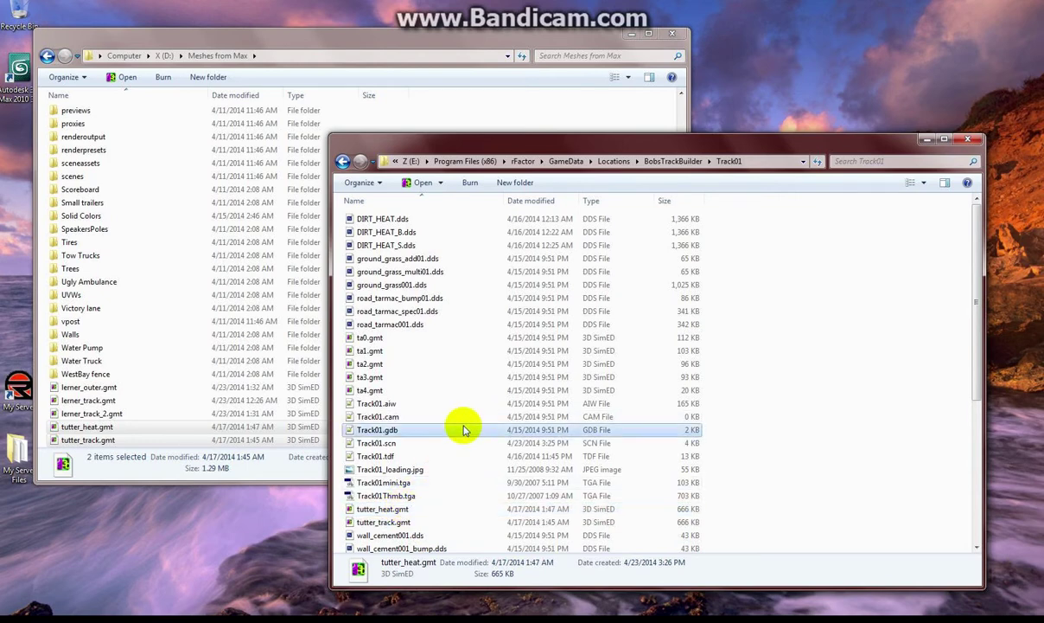
pyautogui.scroll(-4, 461, 519)
pyautogui.scroll(-3, 460, 523)
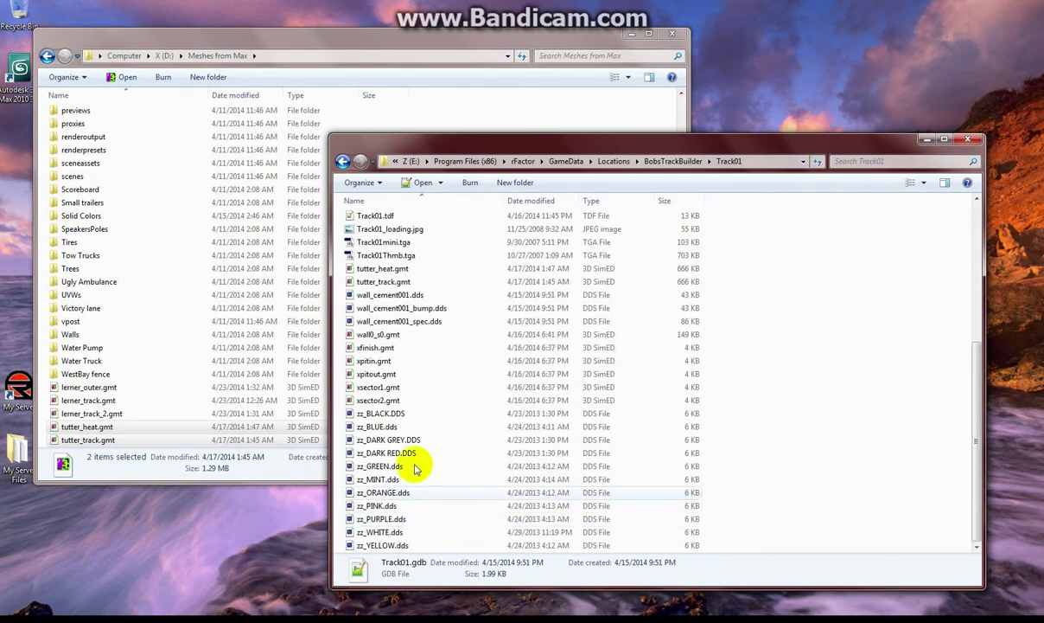
pyautogui.scroll(6, 440, 497)
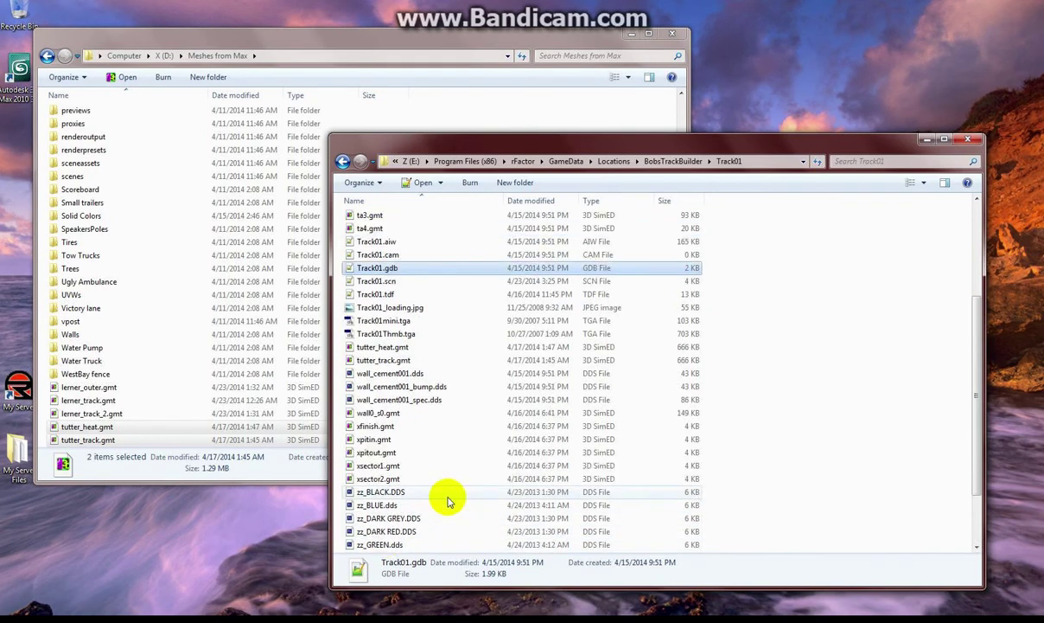
pyautogui.click(383, 222)
pyautogui.click(374, 244)
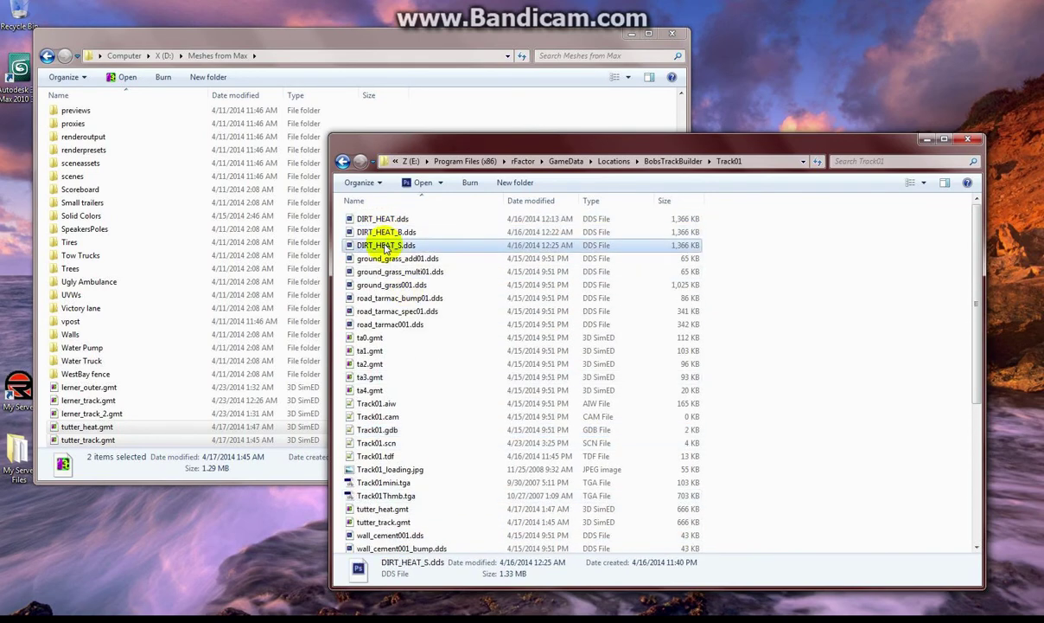
pyautogui.click(420, 418)
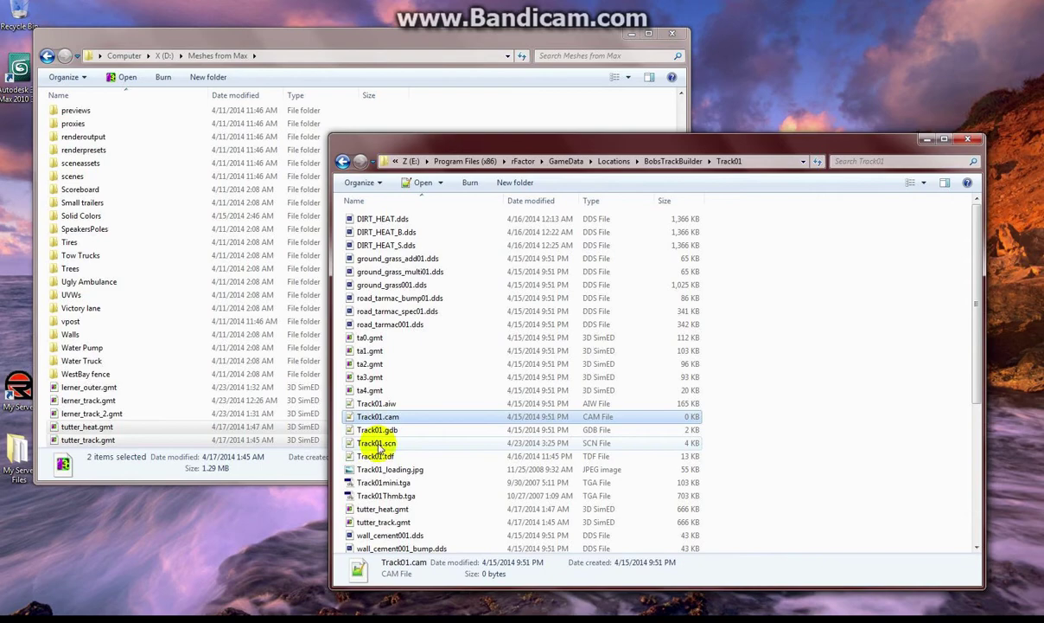
# Open Track01.scn in Notepad++ and locate the tutter_heat instance entry
pyautogui.click(383, 443)
pyautogui.doubleClick(530, 446)
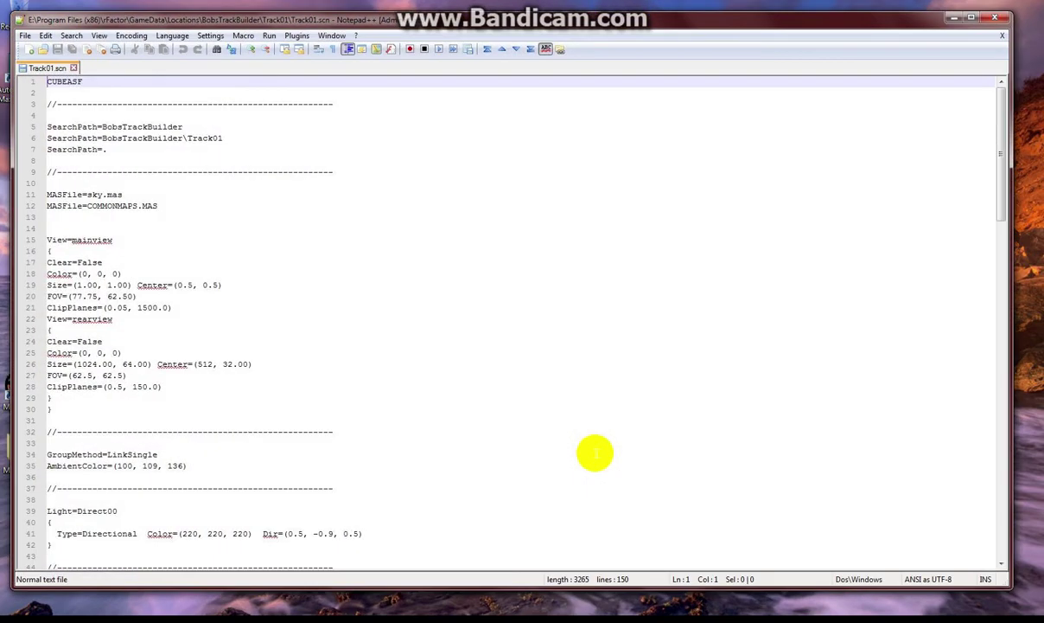
pyautogui.scroll(-14, 121, 357)
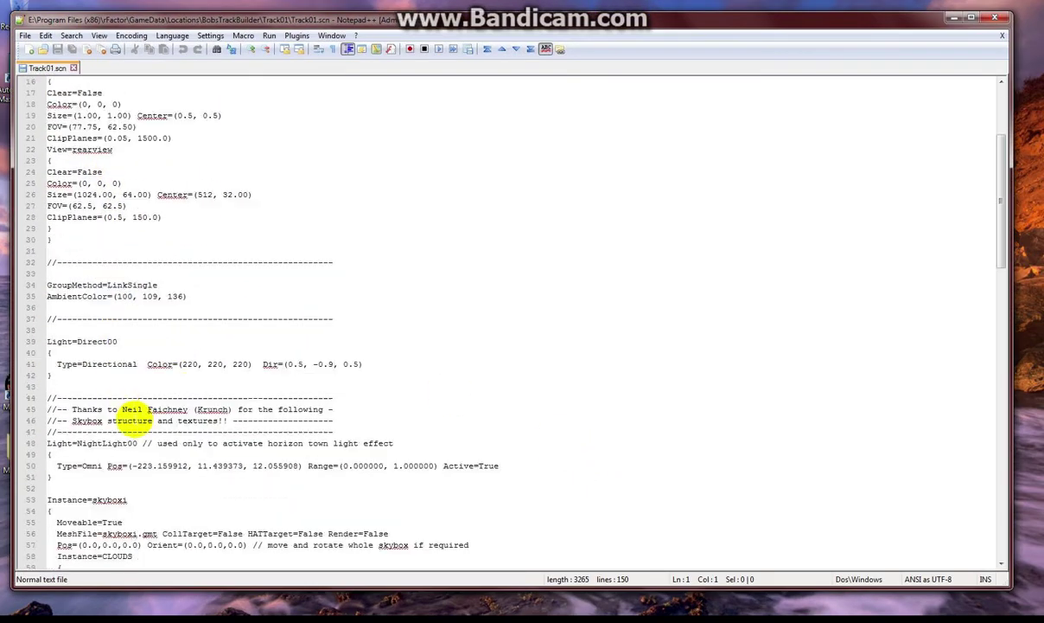
pyautogui.scroll(-5, 136, 419)
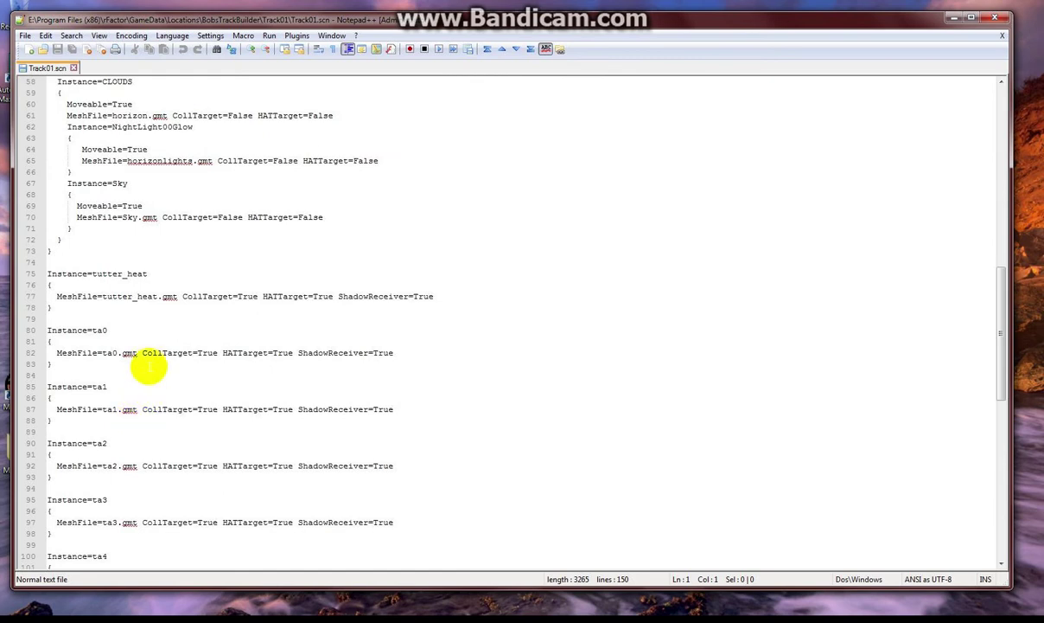
# Rename the tutter_heat instance in the scene file to tutter_track
pyautogui.click(146, 273)
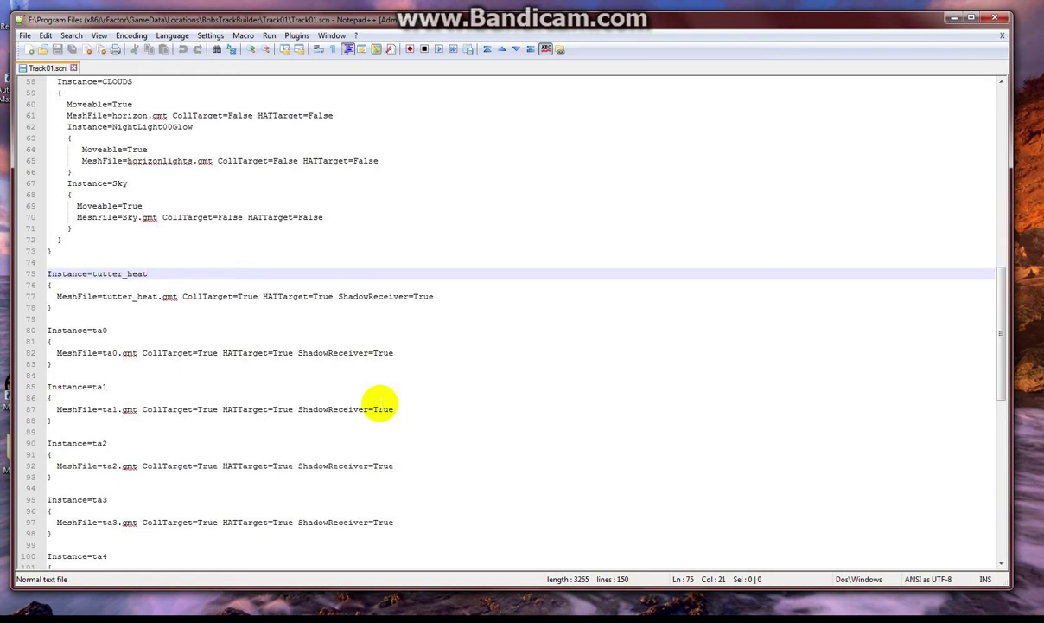
pyautogui.press('BackSpace')
pyautogui.press('BackSpace')
pyautogui.press('BackSpace')
pyautogui.press('BackSpace')
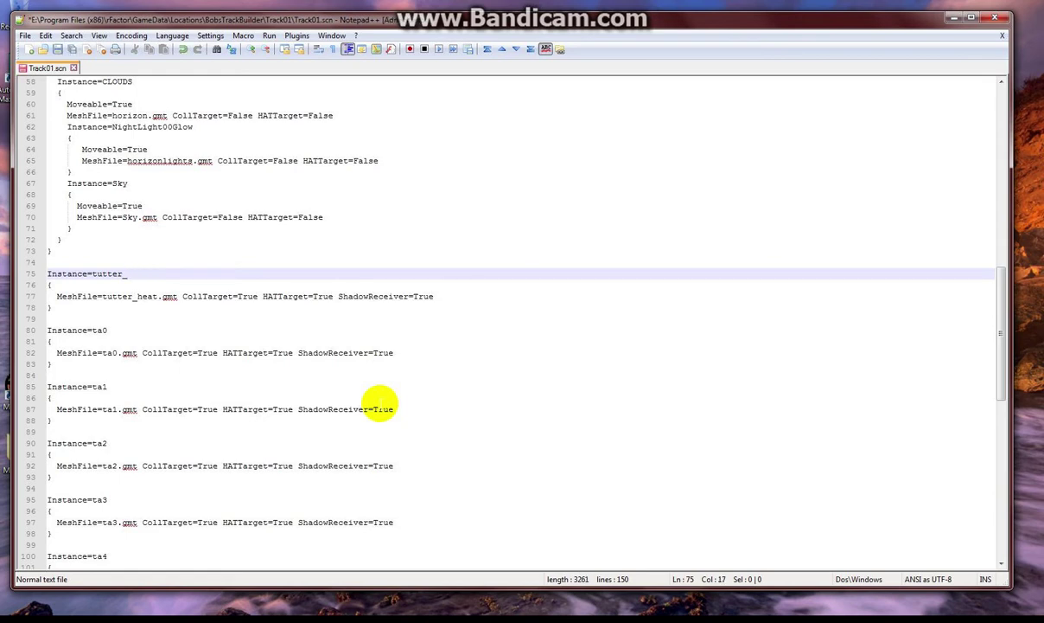
pyautogui.write('track')
# Change the MeshFile of the tutter_track instance to tutter_track.gmt and save the scene file
pyautogui.press('Down')
pyautogui.press('Down')
pyautogui.hotkey('shift', 'Left')
pyautogui.hotkey('shift', 'Left')
pyautogui.hotkey('shift', 'Left')
pyautogui.hotkey('shift', 'Left')
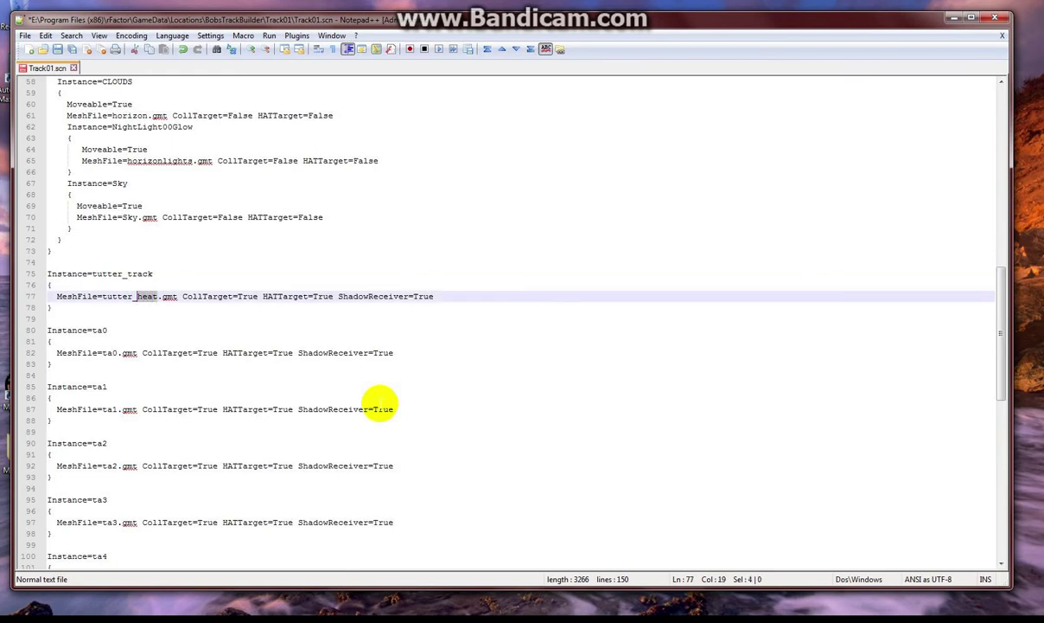
pyautogui.write('track')
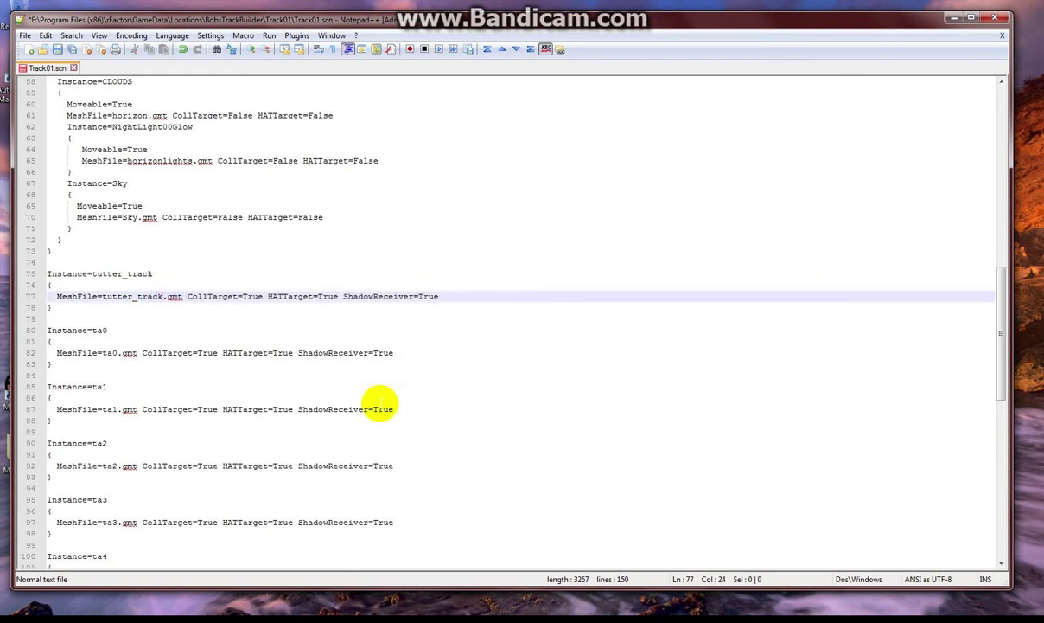
pyautogui.click(58, 48)
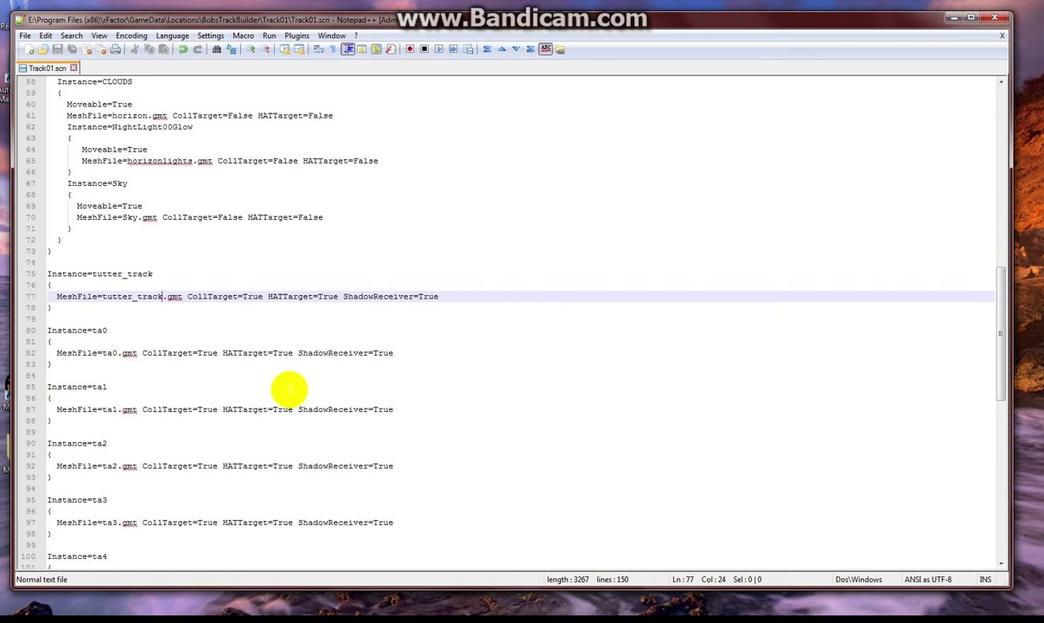